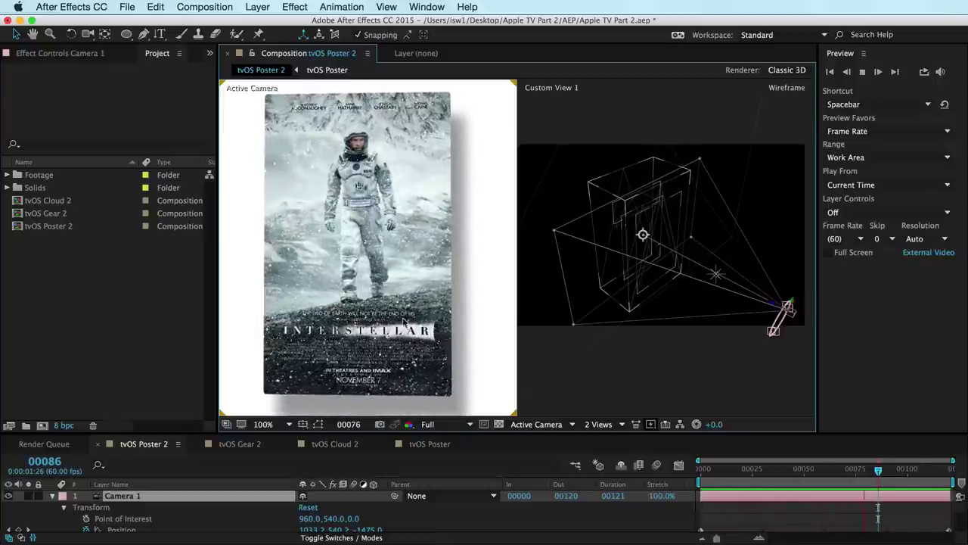
Stop the poster preview, shift the wireframe view toward the camera, and scrub to frame 60
{"action": "key", "text": "space"}
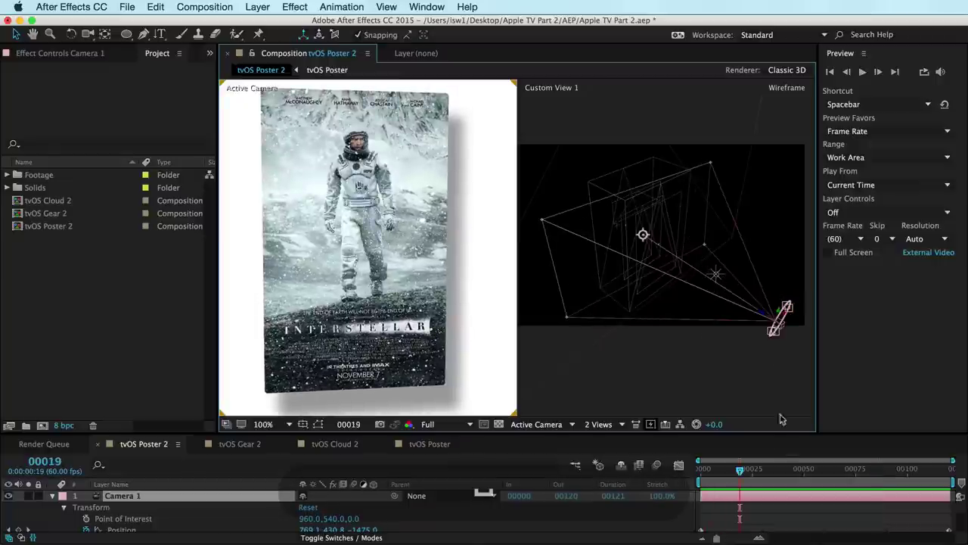
{"action": "left_click_drag", "start_coordinate": [777, 310], "coordinate": [681, 286]}
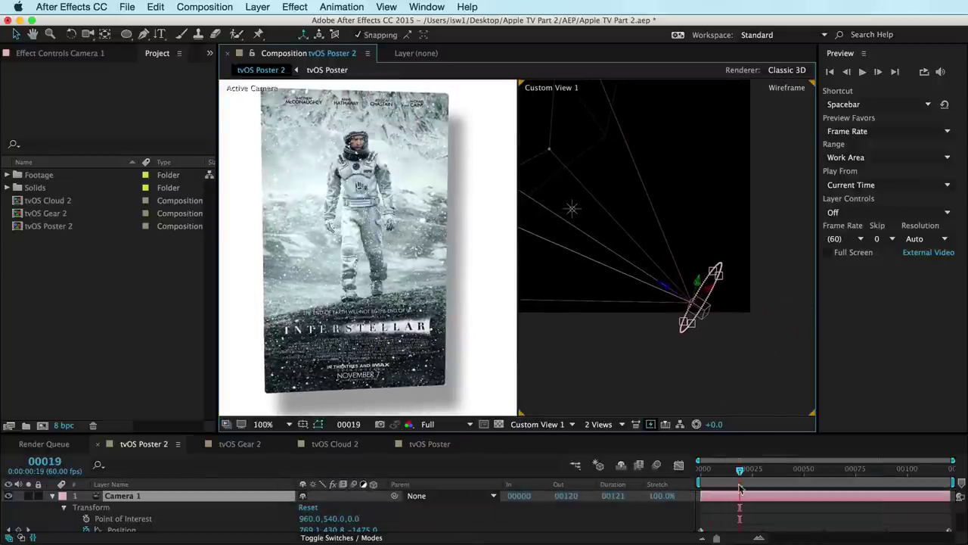
{"action": "left_click_drag", "start_coordinate": [741, 470], "coordinate": [824, 471]}
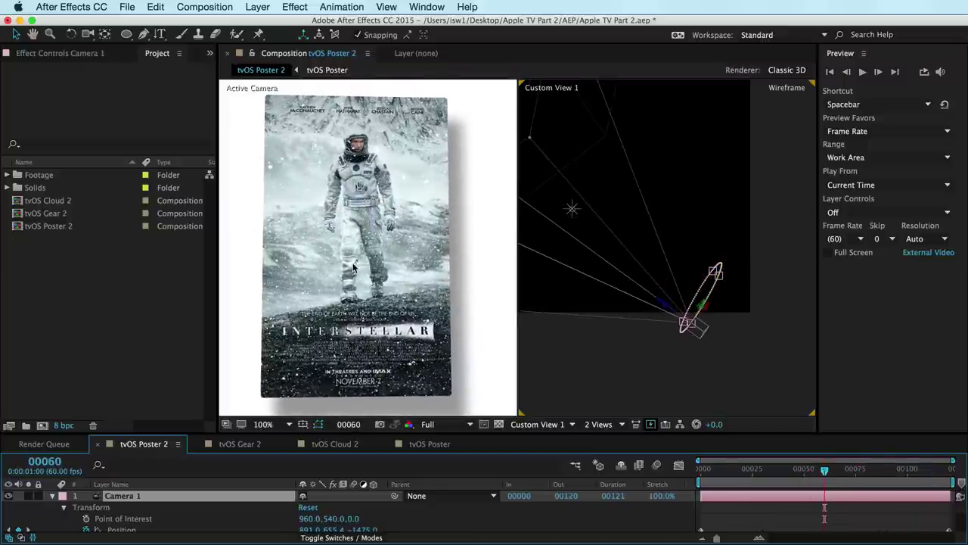
{"action": "key", "text": "super+Tab"}
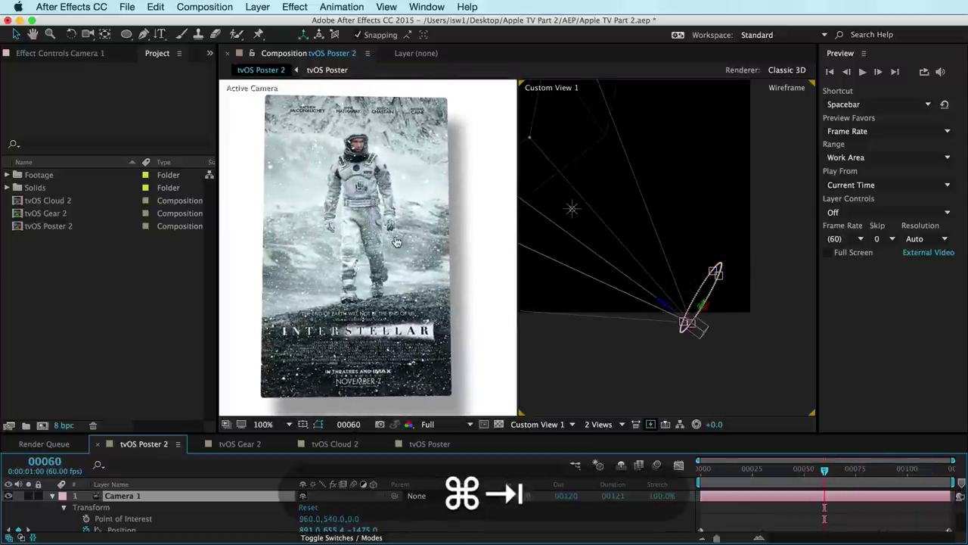
Scroll the blog, then try the free video on the UX/UI Animation landing page
{"action": "scroll", "coordinate": [466, 349], "scroll_direction": "down", "scroll_amount": 3}
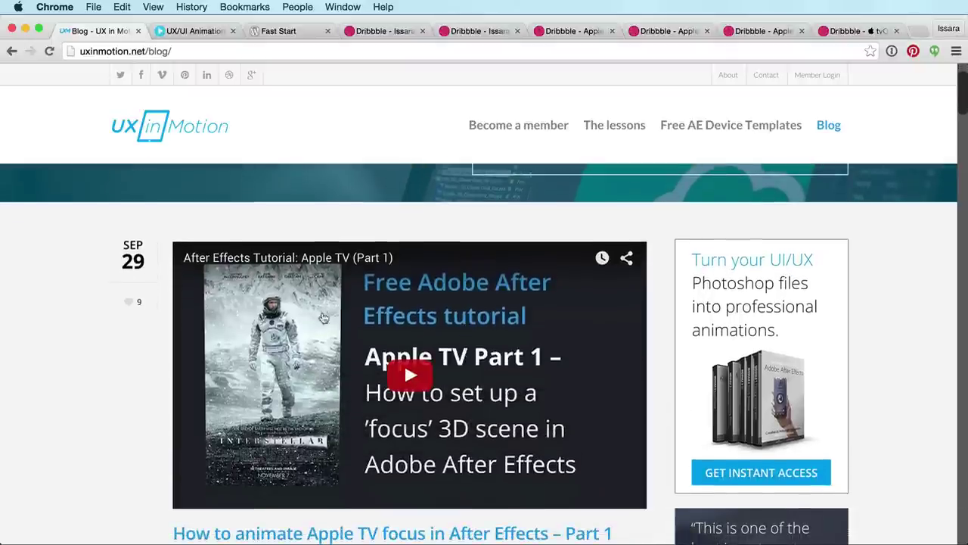
{"action": "scroll", "coordinate": [299, 373], "scroll_direction": "down", "scroll_amount": 2}
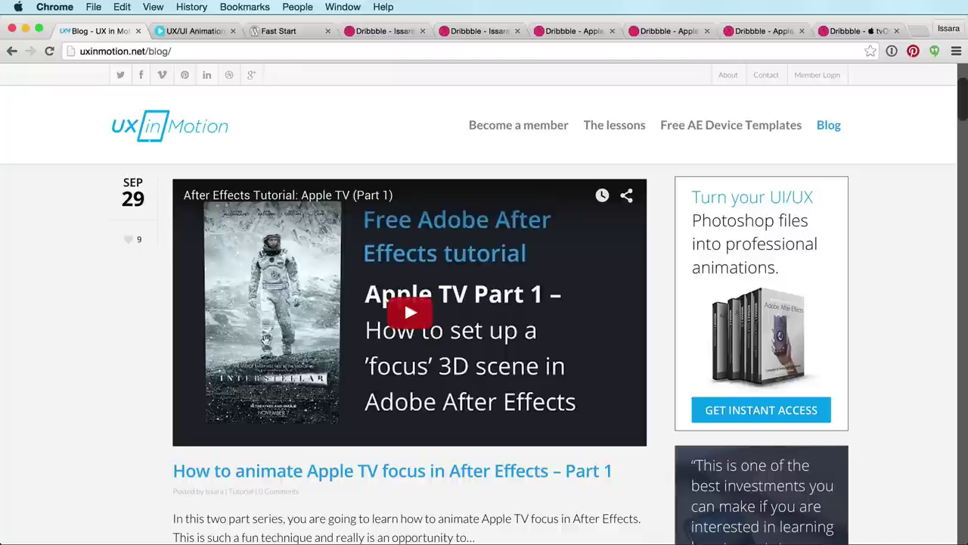
{"action": "scroll", "coordinate": [254, 327], "scroll_direction": "up", "scroll_amount": 1}
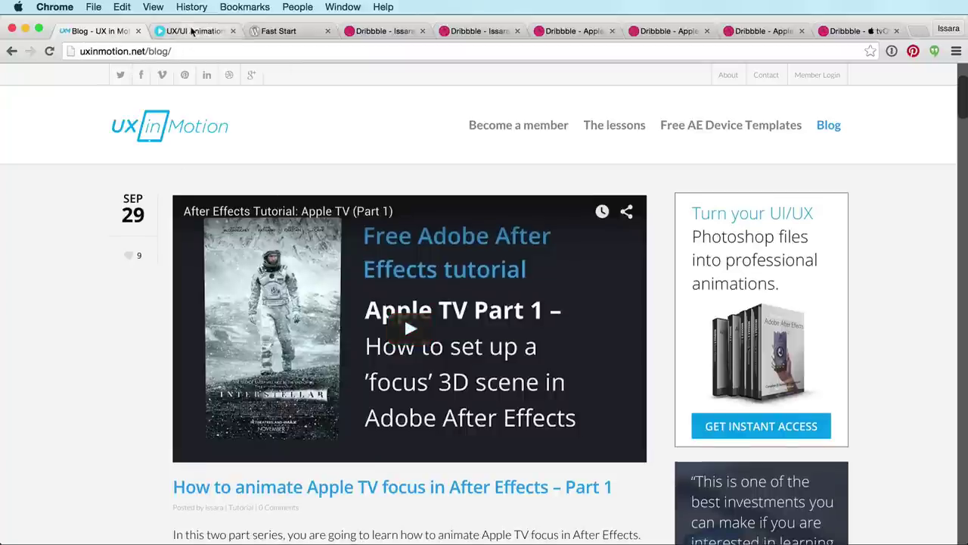
{"action": "left_click", "coordinate": [192, 30]}
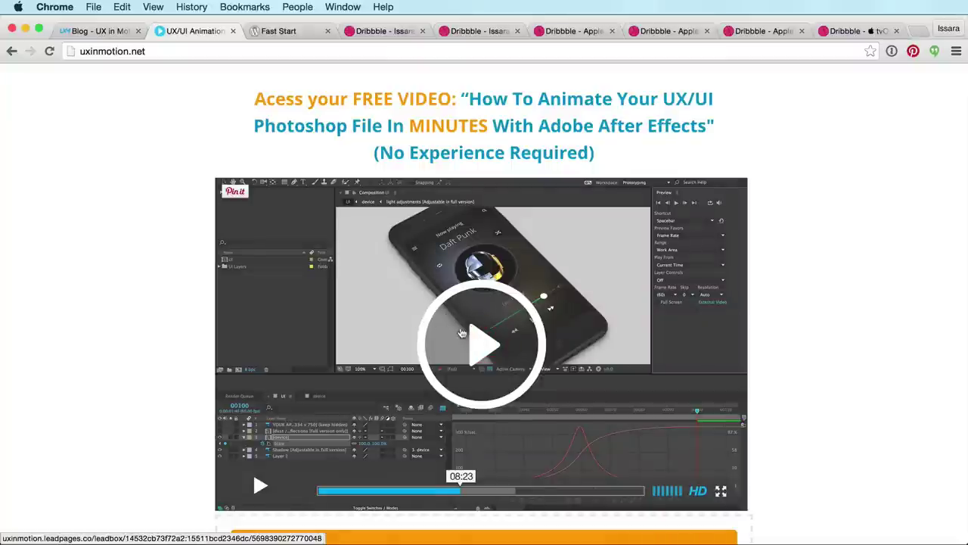
{"action": "left_click", "coordinate": [478, 347]}
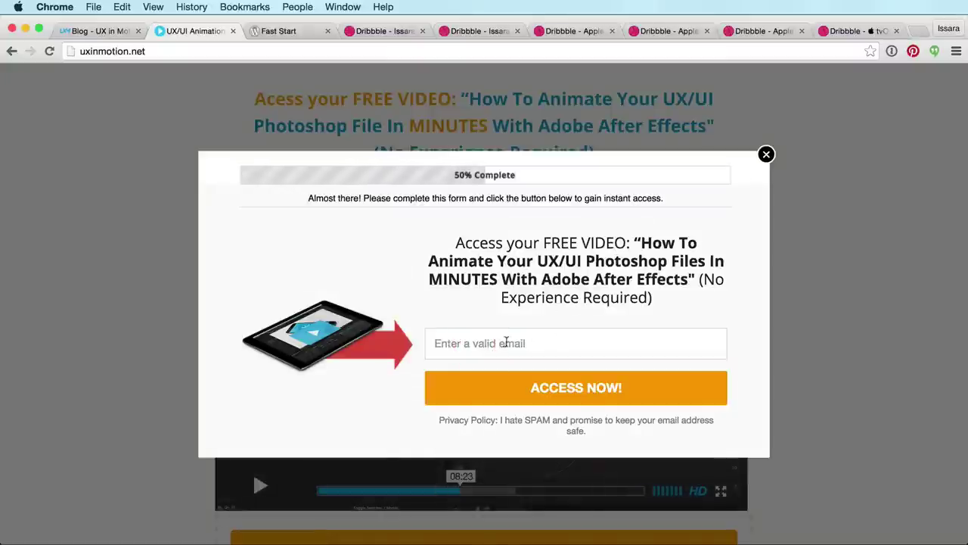
View and scroll through the 'Prototyping with Adobe After Effects – Fast Start' lesson page
{"action": "left_click", "coordinate": [283, 31]}
{"action": "scroll", "coordinate": [532, 414], "scroll_direction": "down", "scroll_amount": 1}
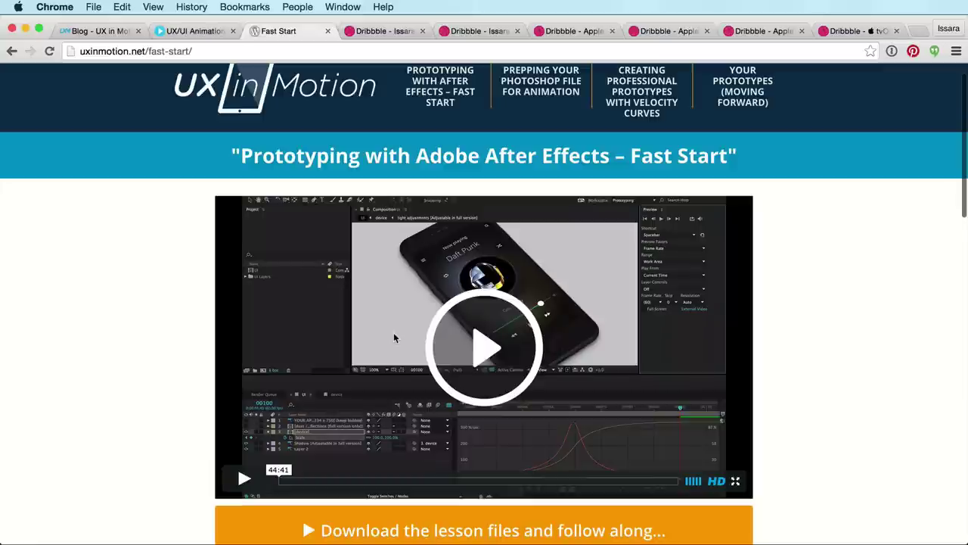
{"action": "scroll", "coordinate": [378, 351], "scroll_direction": "down", "scroll_amount": 2}
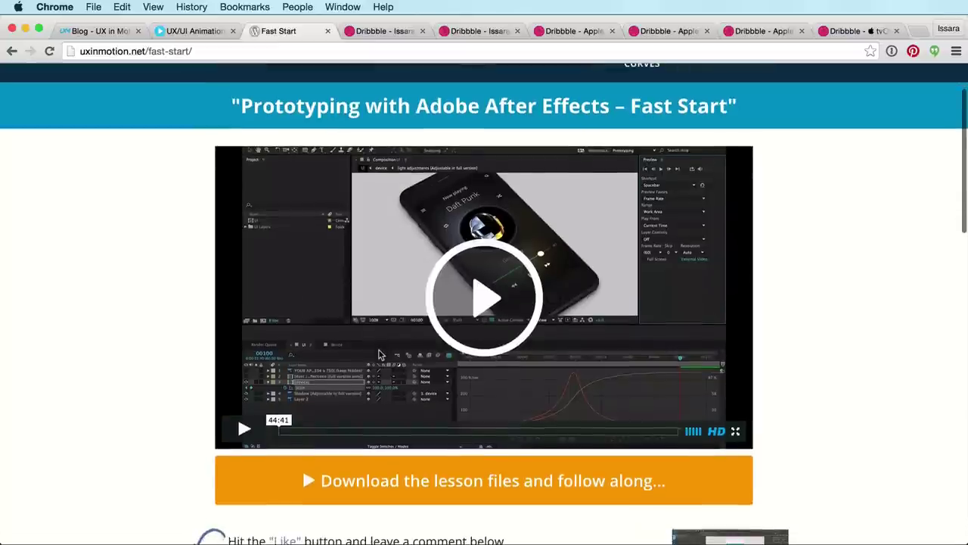
{"action": "scroll", "coordinate": [381, 355], "scroll_direction": "up", "scroll_amount": 1}
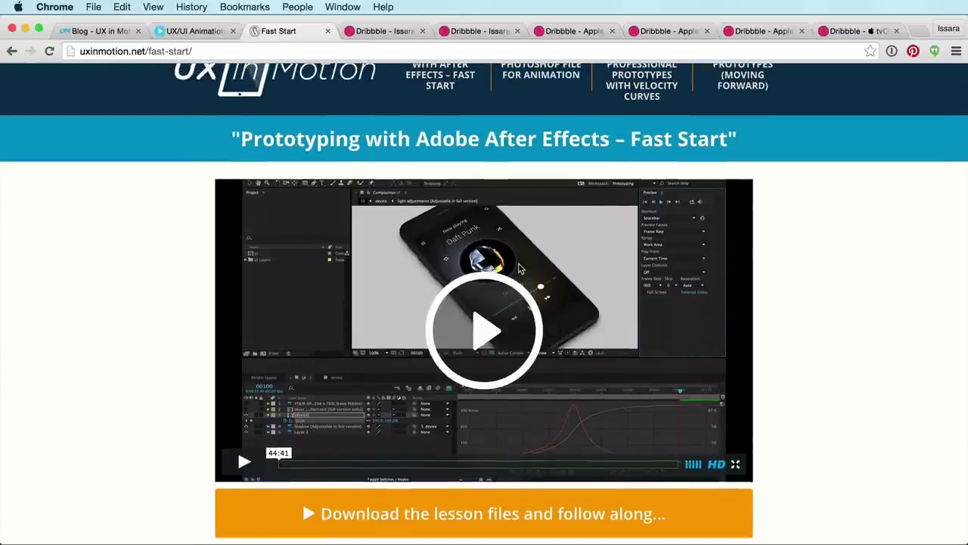
{"action": "key", "text": "alt+super"}
Step through the Dribbble activity and UI Animation bucket tabs to the Apple TV 3D-Effect shot
{"action": "key", "text": "alt+super+Right"}
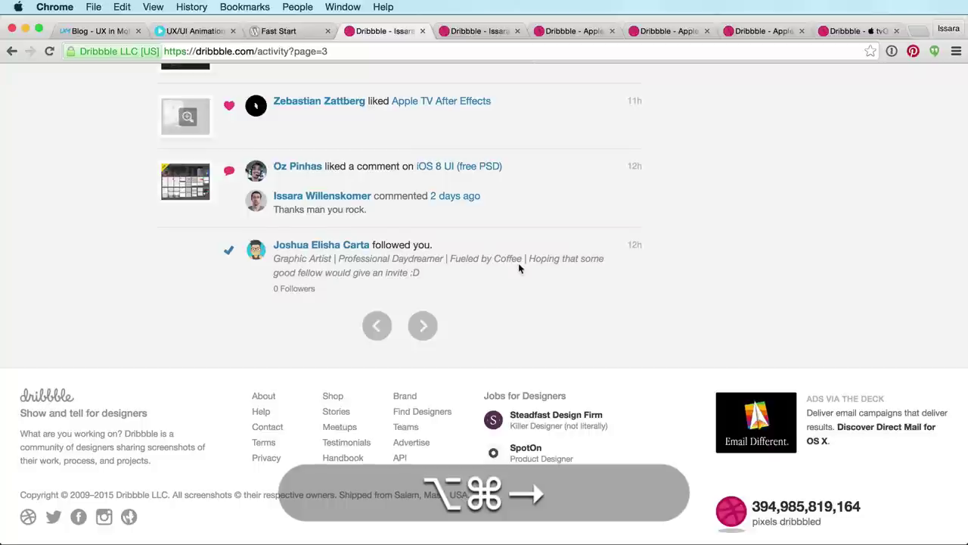
{"action": "scroll", "coordinate": [584, 284], "scroll_direction": "up", "scroll_amount": 10}
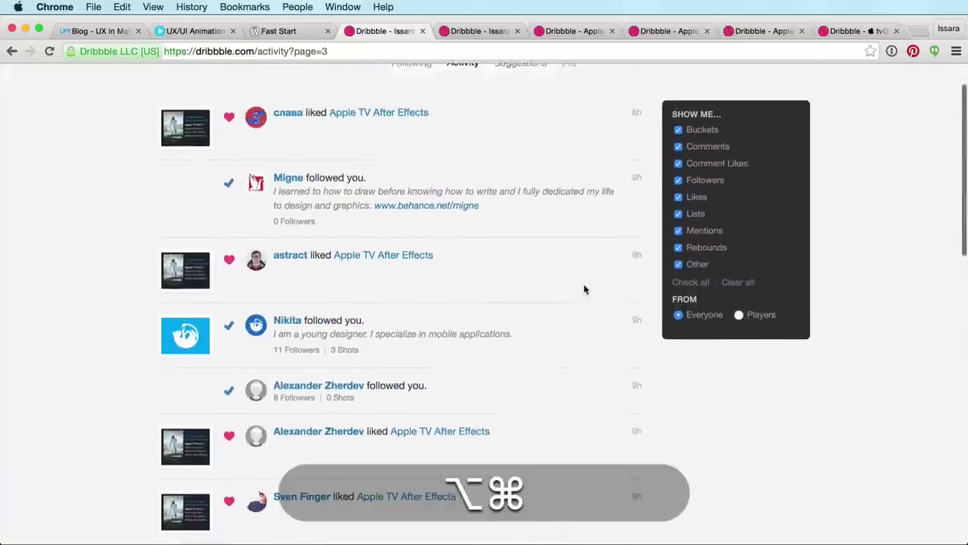
{"action": "key", "text": "alt+super+Right"}
{"action": "scroll", "coordinate": [500, 249], "scroll_direction": "up", "scroll_amount": 5}
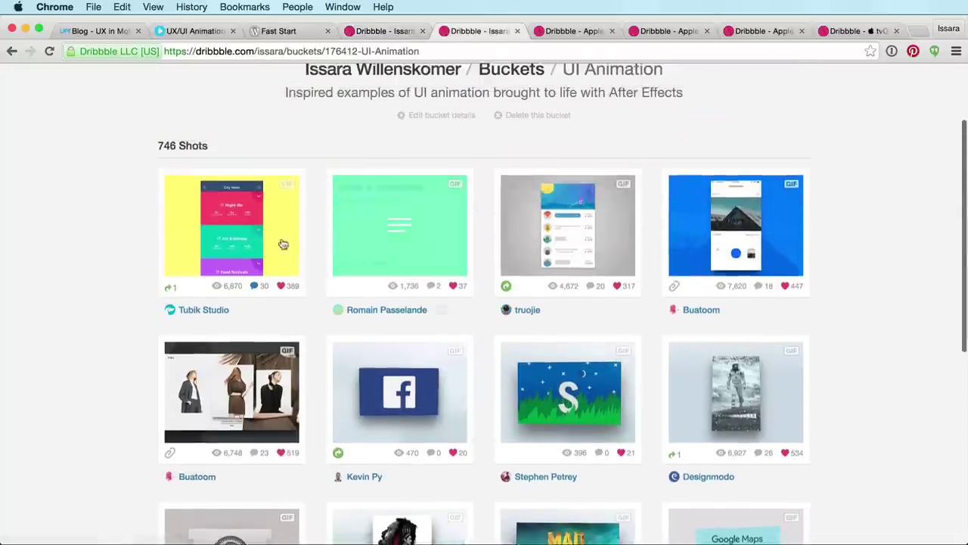
{"action": "key", "text": "alt+super+Right"}
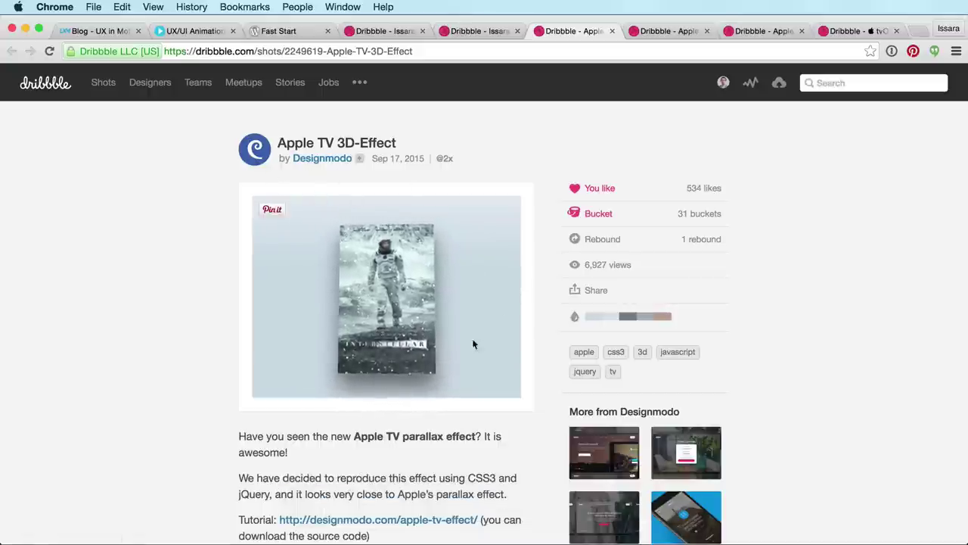
{"action": "scroll", "coordinate": [425, 350], "scroll_direction": "down", "scroll_amount": 1}
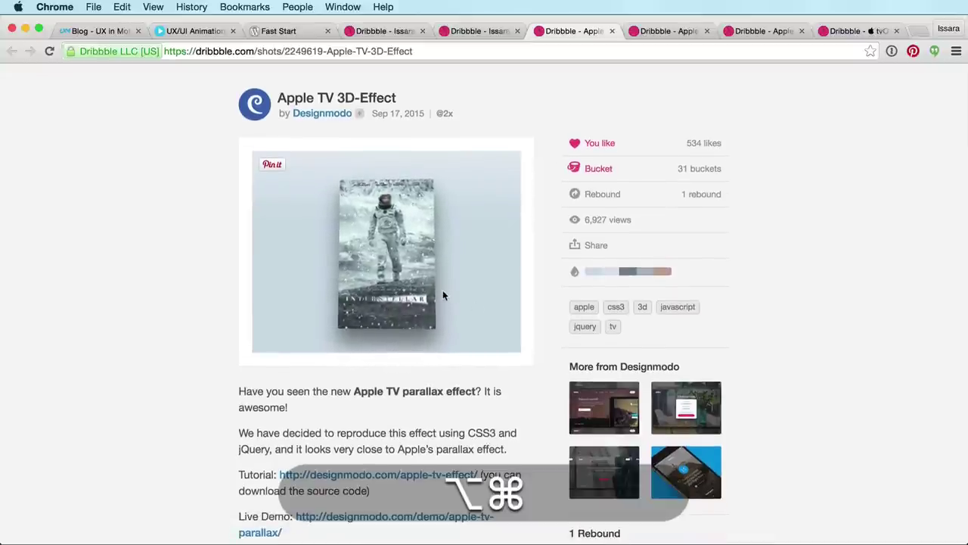
Continue past the Settings Icon and Macbeth shots to tvOS - Icon Parallax Effect, then return to After Effects
{"action": "key", "text": "super+alt+Right"}
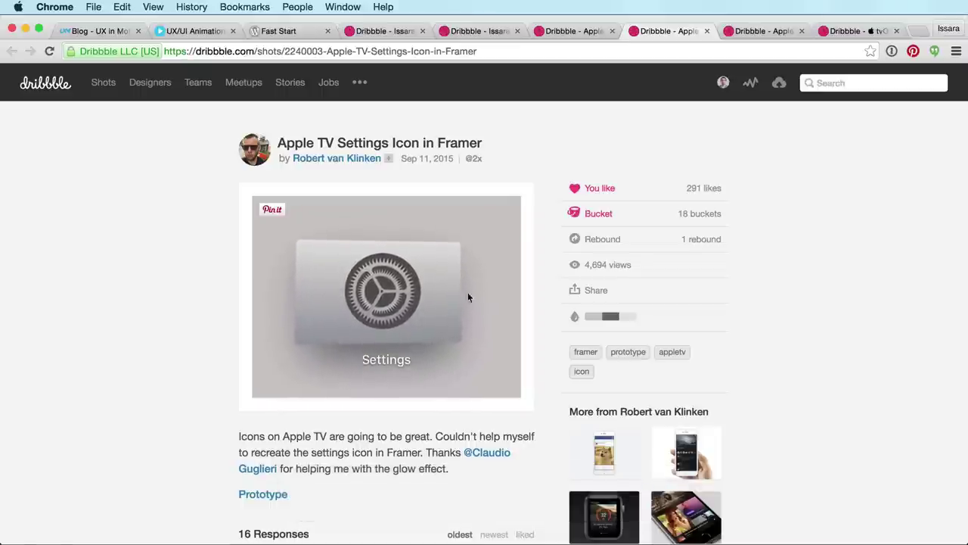
{"action": "key", "text": "super+alt"}
{"action": "key", "text": "super+alt+Right"}
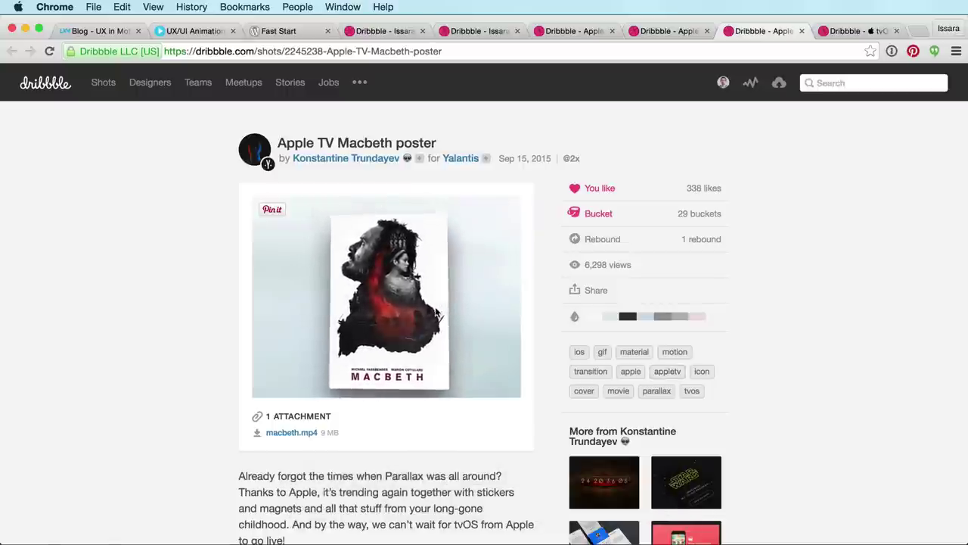
{"action": "key", "text": "super+alt+Right"}
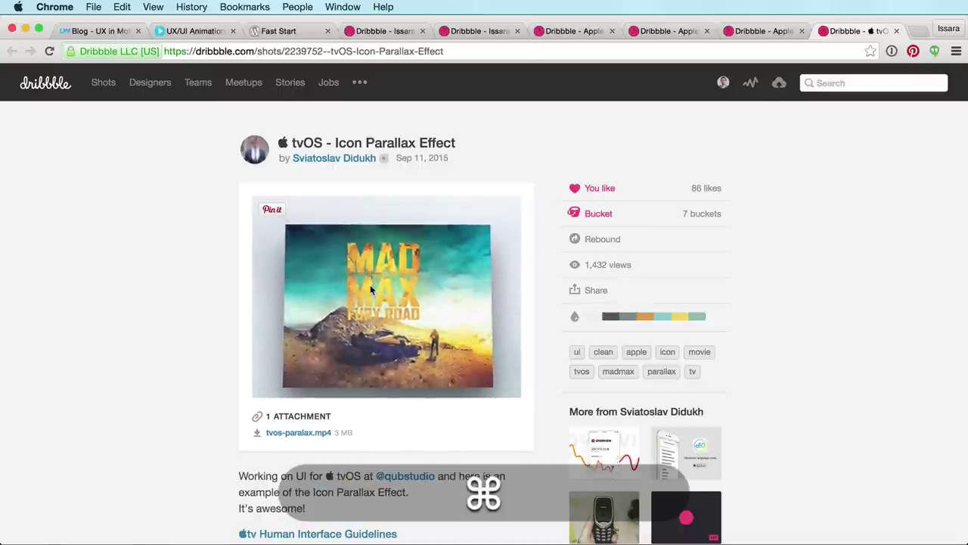
{"action": "key", "text": "super+Tab"}
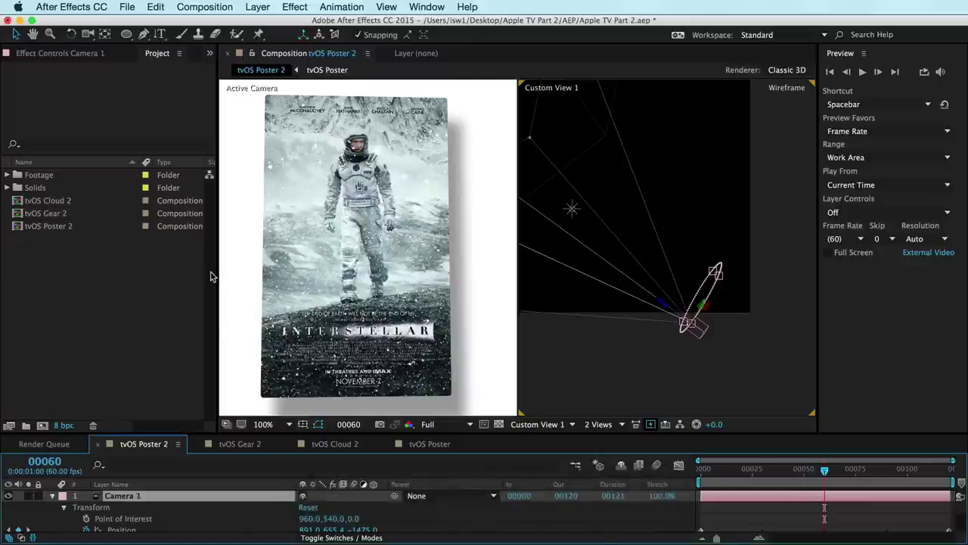
Open and skim the blog article 'How to animate Apple TV focus in After Effects – Part 1'
{"action": "key", "text": "super+Tab"}
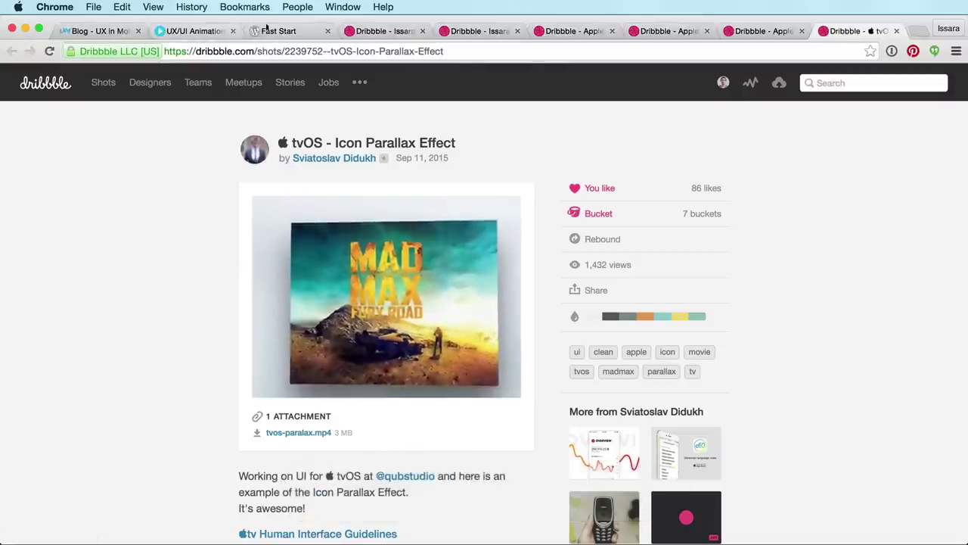
{"action": "left_click", "coordinate": [82, 31]}
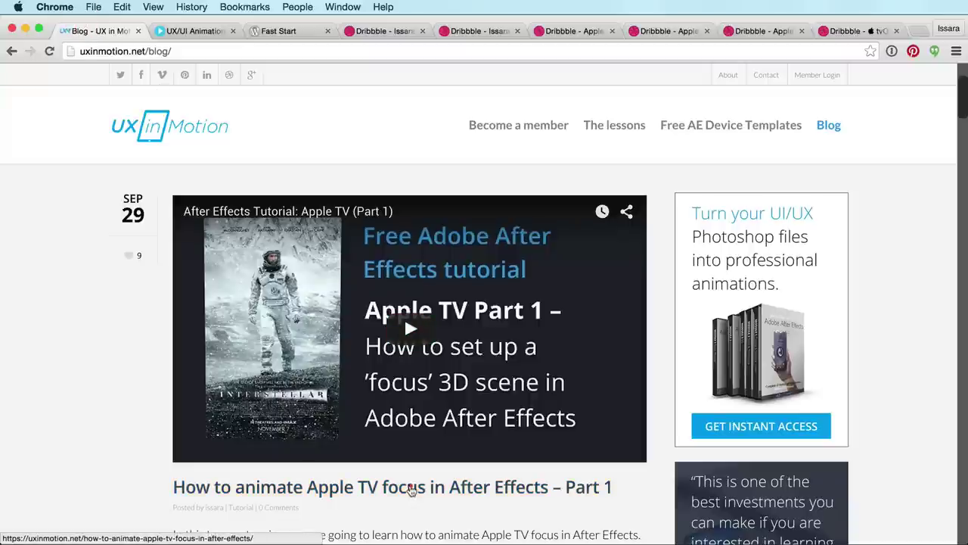
{"action": "left_click", "coordinate": [410, 485]}
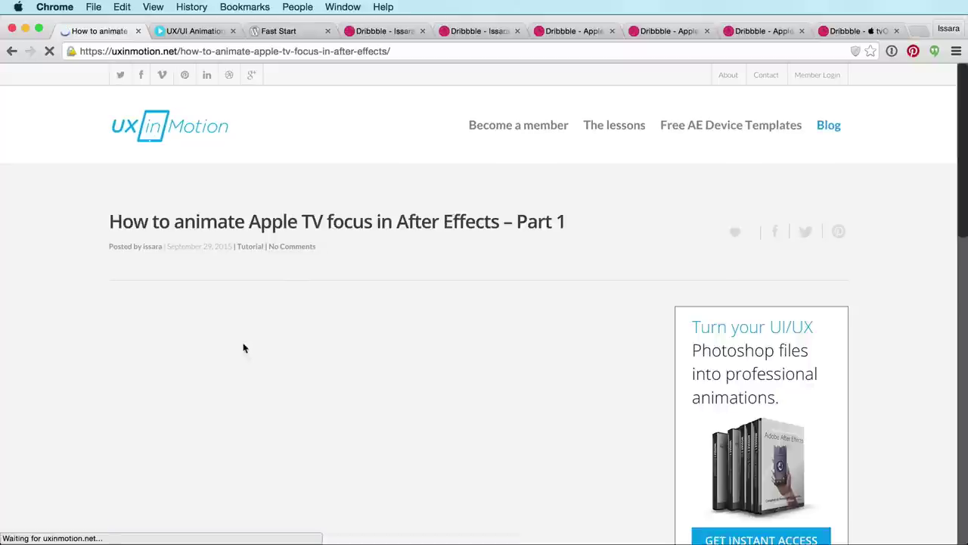
{"action": "scroll", "coordinate": [337, 389], "scroll_direction": "down", "scroll_amount": 5}
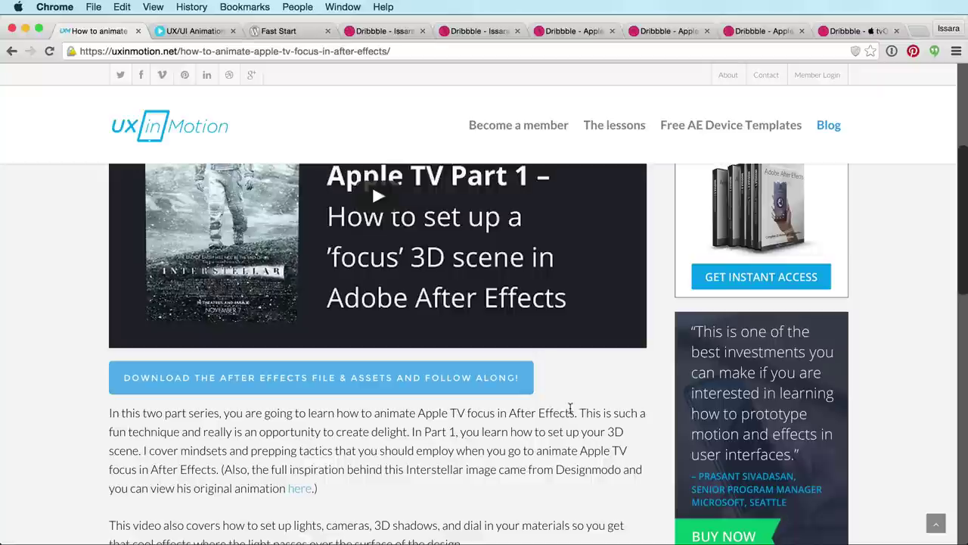
{"action": "key", "text": "super+Tab"}
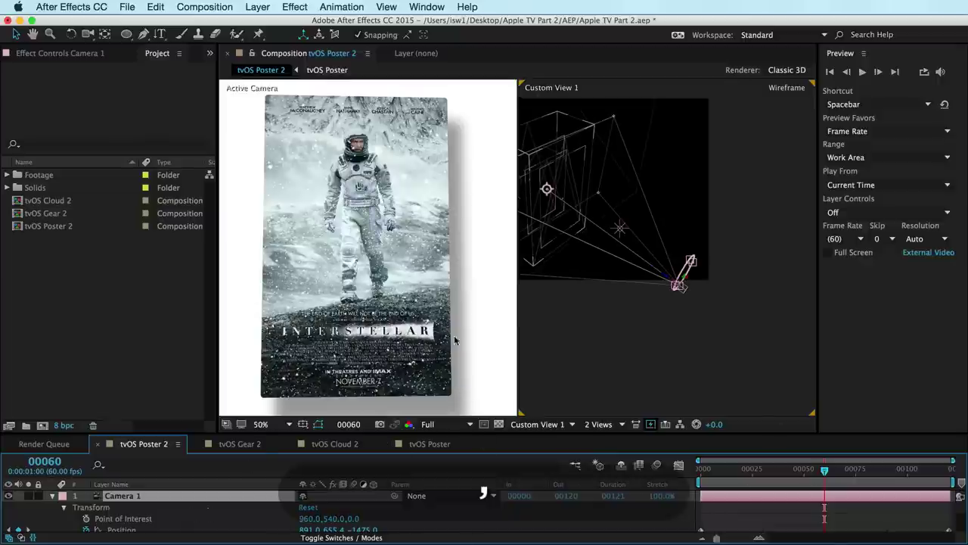
Pan the Active Camera view up and left with the Hand tool, then return to Selection
{"action": "scroll", "coordinate": [394, 363], "scroll_direction": "down", "scroll_amount": 2}
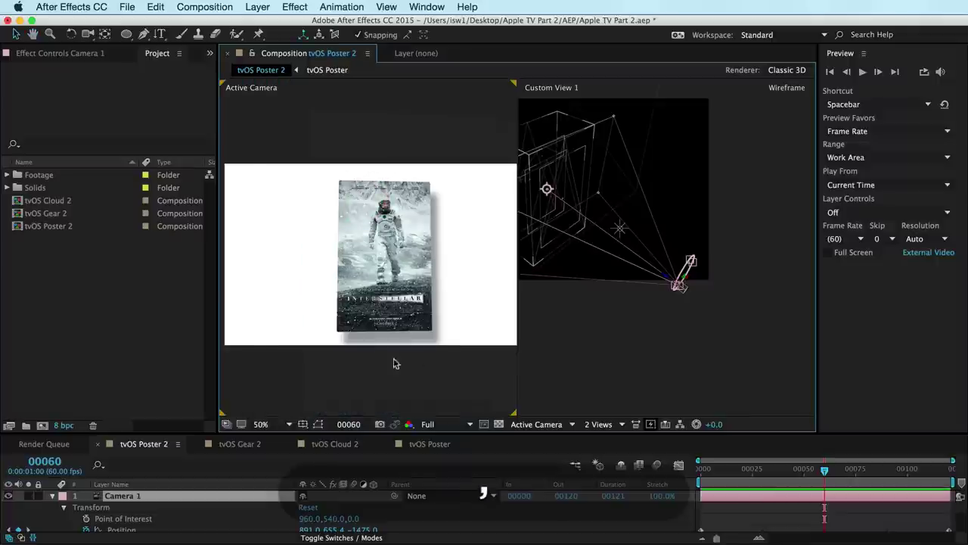
{"action": "key", "text": "h"}
{"action": "left_click_drag", "start_coordinate": [394, 363], "coordinate": [351, 326]}
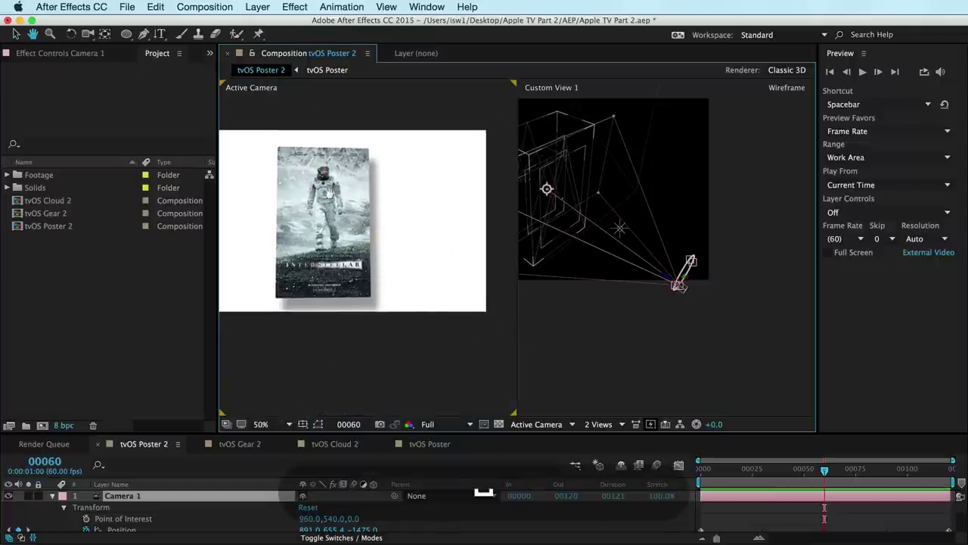
{"action": "left_click_drag", "start_coordinate": [327, 196], "coordinate": [344, 206]}
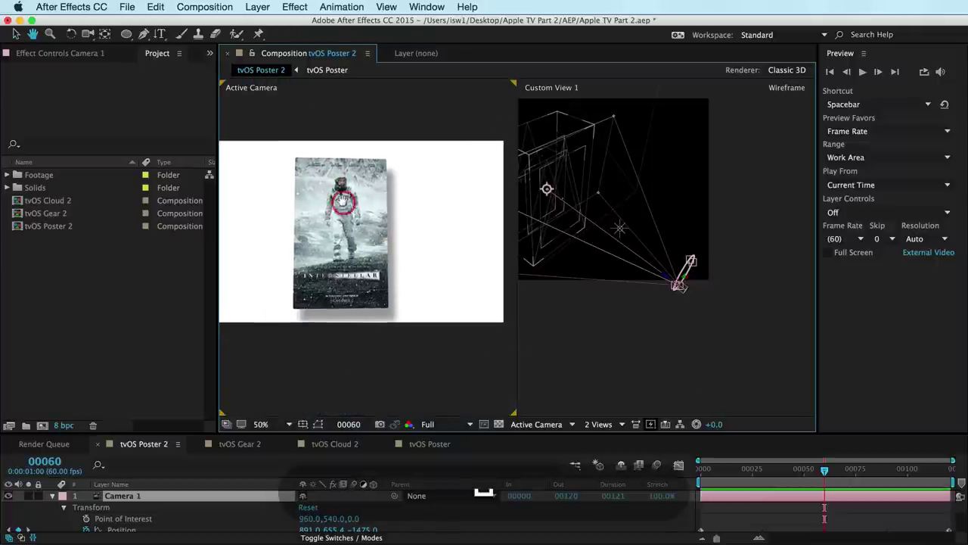
{"action": "key", "text": "v"}
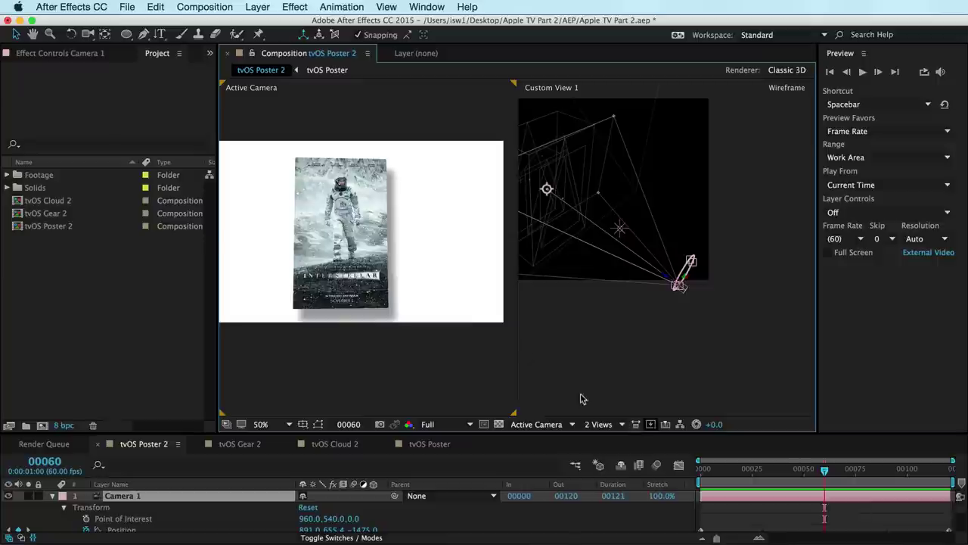
{"action": "left_click_drag", "start_coordinate": [391, 274], "coordinate": [400, 278]}
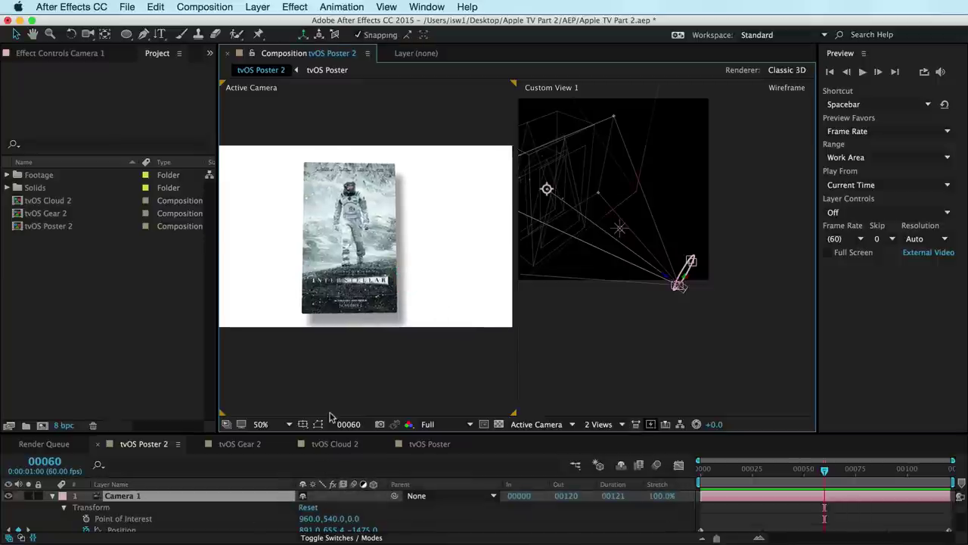
Enlarge the Timeline to show Camera 1's Transform properties and open tvOS Poster 2
{"action": "left_click_drag", "start_coordinate": [303, 436], "coordinate": [302, 362]}
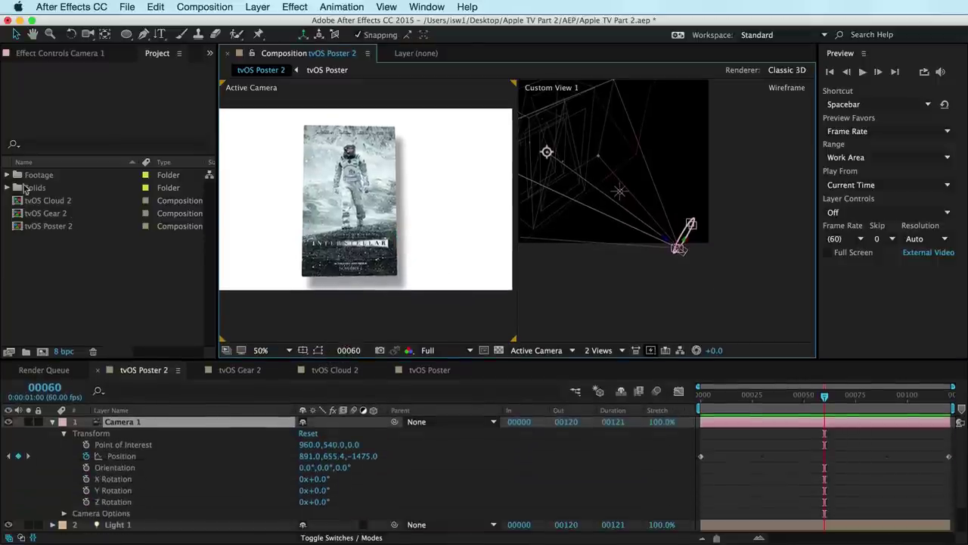
{"action": "left_click", "coordinate": [81, 248]}
{"action": "double_click", "coordinate": [21, 226]}
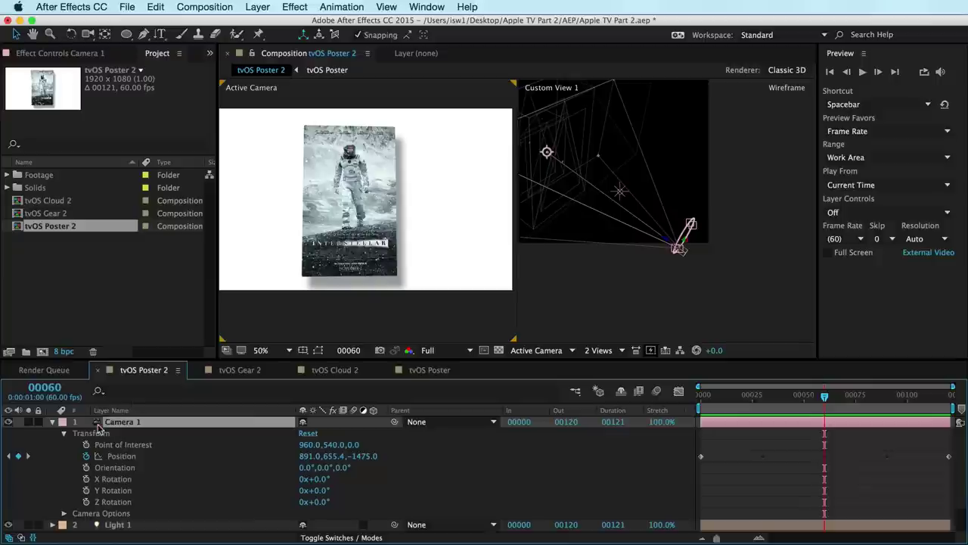
Delete the Camera 1 and White Solid 10 layers
{"action": "key", "text": "BackSpace"}
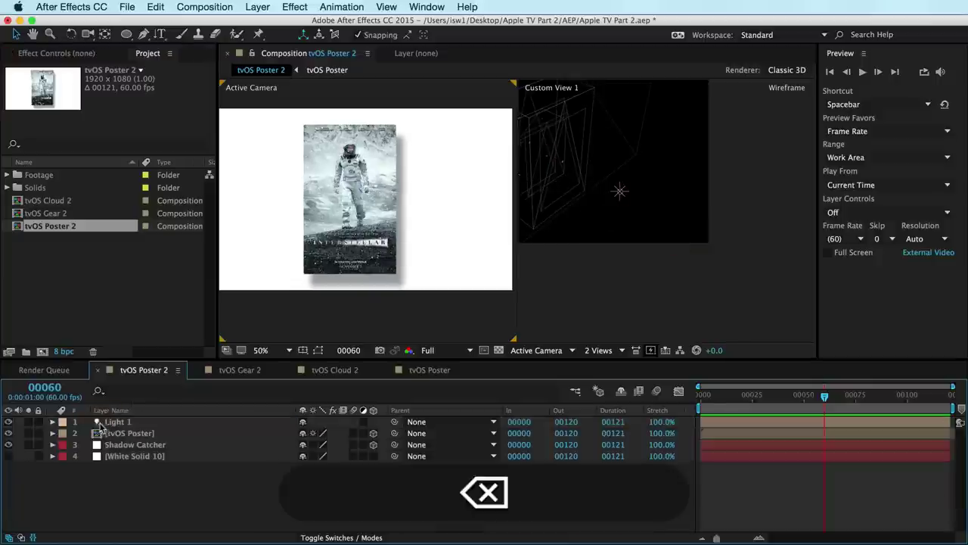
{"action": "left_click", "coordinate": [121, 457]}
{"action": "key", "text": "BackSpace"}
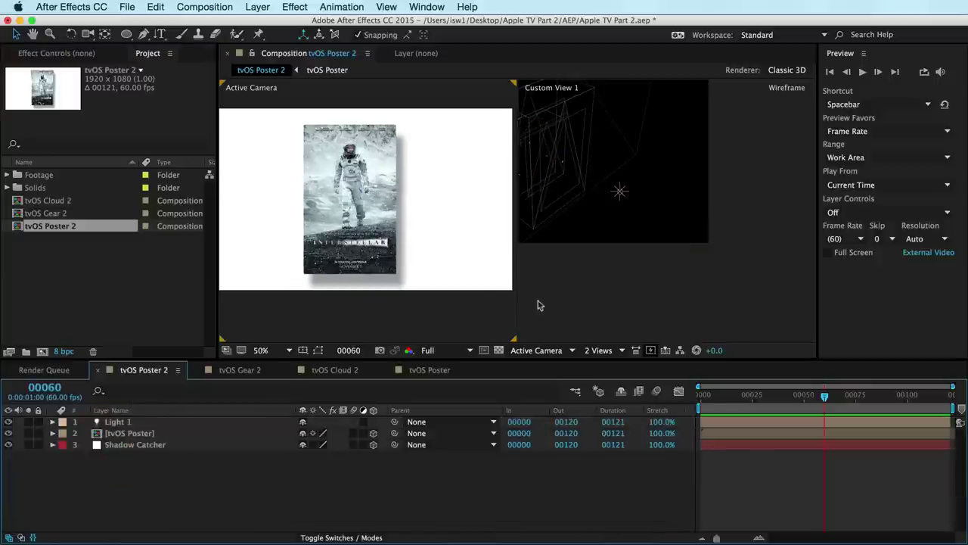
Switch the viewer to a 1 View layout with Fast Previews set to Off (Final Quality)
{"action": "left_click", "coordinate": [683, 219]}
{"action": "left_click", "coordinate": [605, 350]}
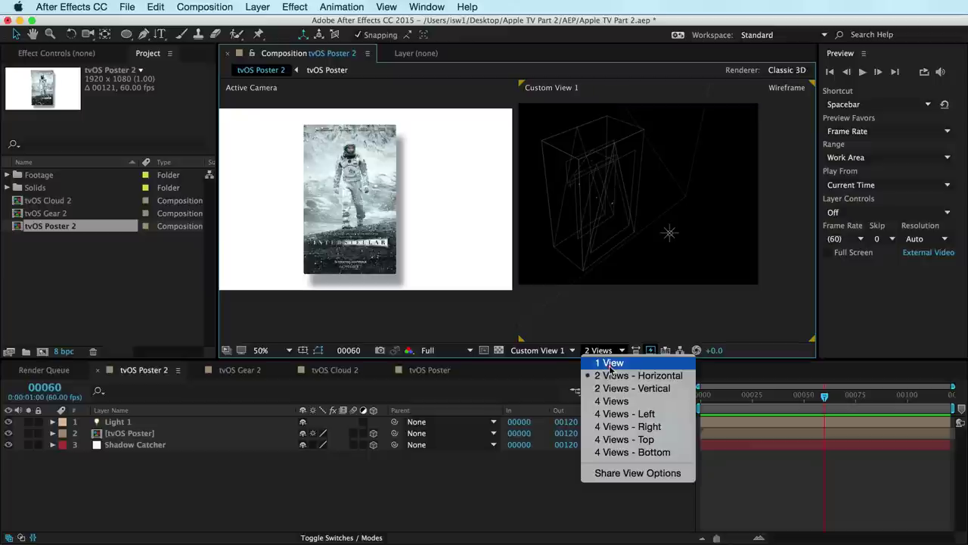
{"action": "left_click", "coordinate": [610, 362]}
{"action": "key", "text": "space"}
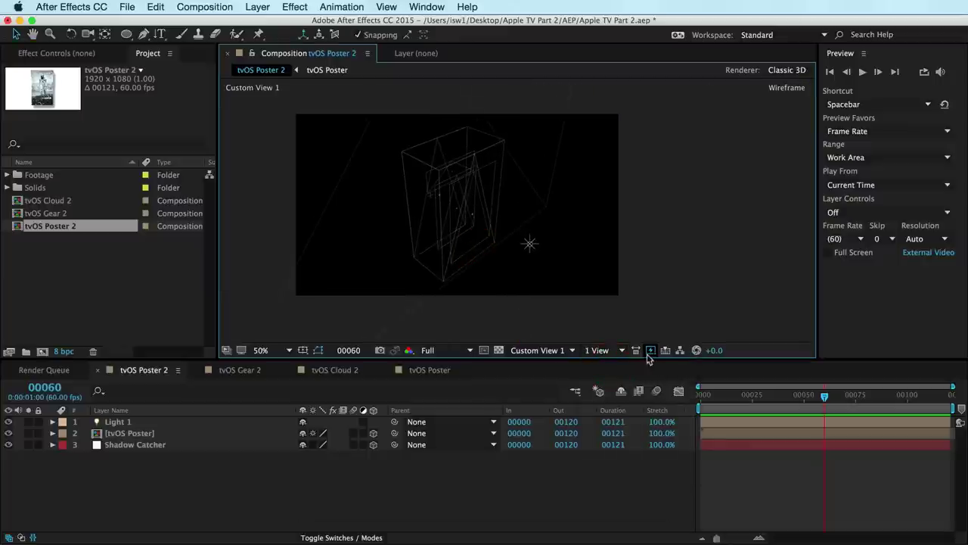
{"action": "left_click", "coordinate": [651, 350]}
{"action": "left_click", "coordinate": [659, 363]}
Show the scene through Active Camera and pan it up and left
{"action": "left_click_drag", "start_coordinate": [527, 244], "coordinate": [590, 307]}
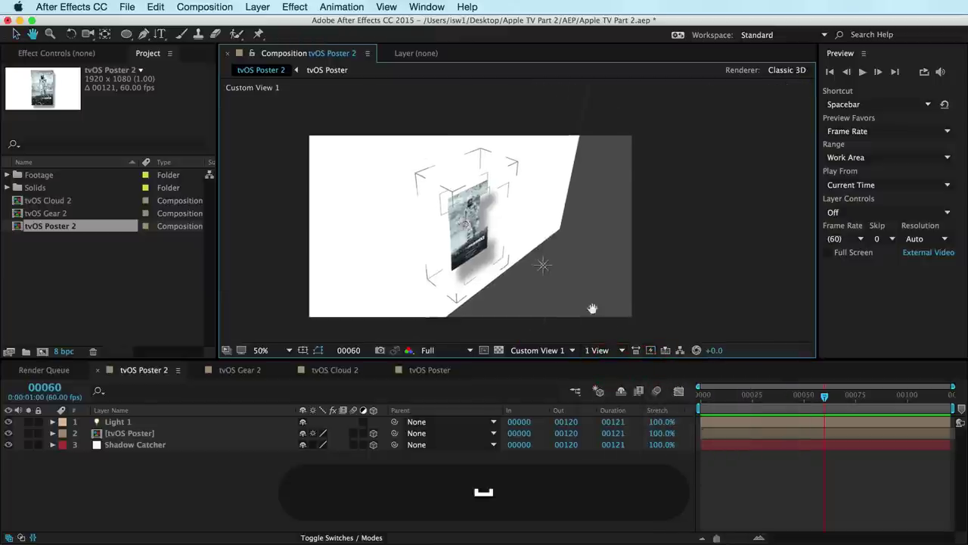
{"action": "left_click", "coordinate": [541, 350]}
{"action": "left_click", "coordinate": [563, 366]}
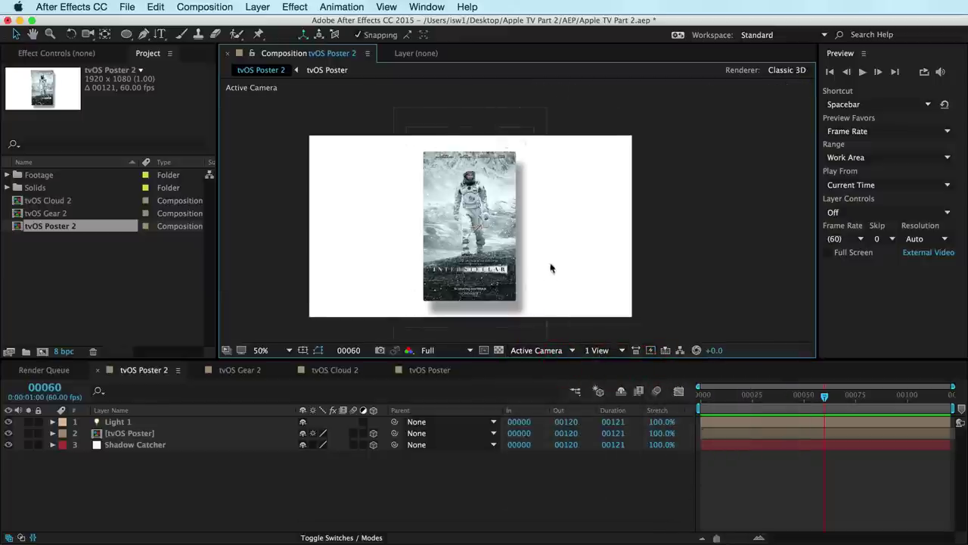
{"action": "key", "text": "space"}
{"action": "left_click_drag", "start_coordinate": [551, 267], "coordinate": [540, 260]}
Reveal tvOS Poster's rotation properties, try a Y rotation, and undo it back to 0.0°
{"action": "left_click", "coordinate": [138, 434]}
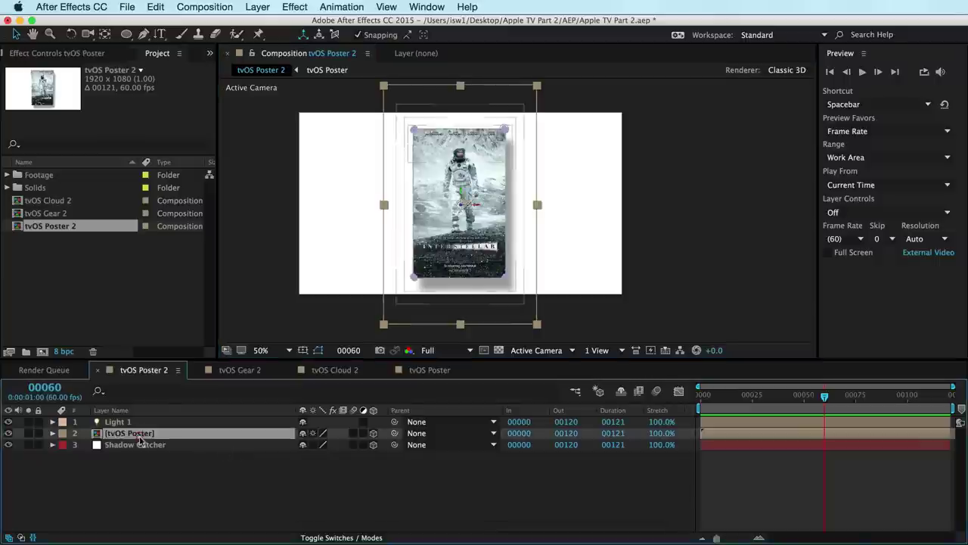
{"action": "key", "text": "r"}
{"action": "mouse_move", "coordinate": [327, 444]}
{"action": "left_mouse_down"}
{"action": "mouse_move", "coordinate": [293, 438]}
{"action": "mouse_move", "coordinate": [326, 437]}
{"action": "mouse_move", "coordinate": [310, 444]}
{"action": "left_mouse_up"}
{"action": "key", "text": "super+z"}
{"action": "key", "text": "super+z"}
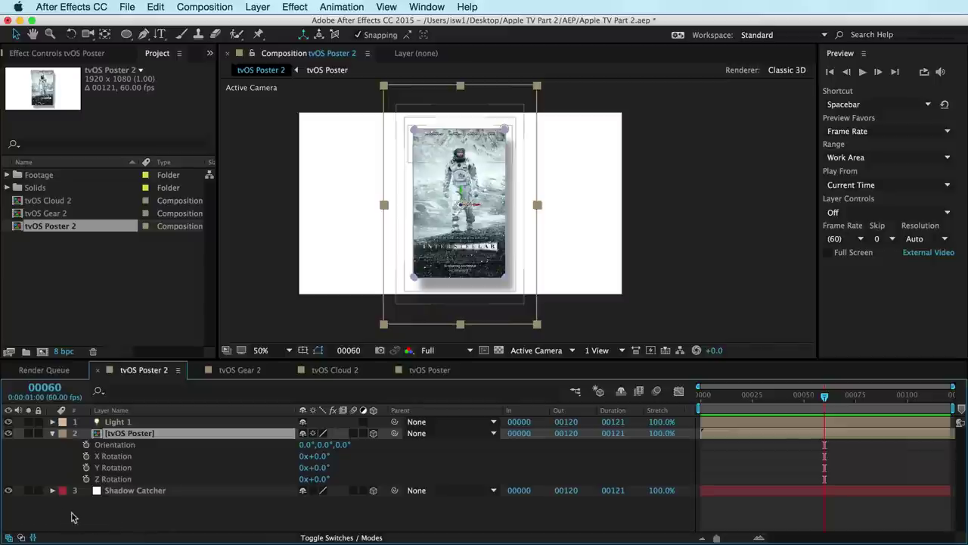
Add a new Two-Node Camera using the 24mm lens preset
{"action": "key", "text": "super+alt+shift+c"}
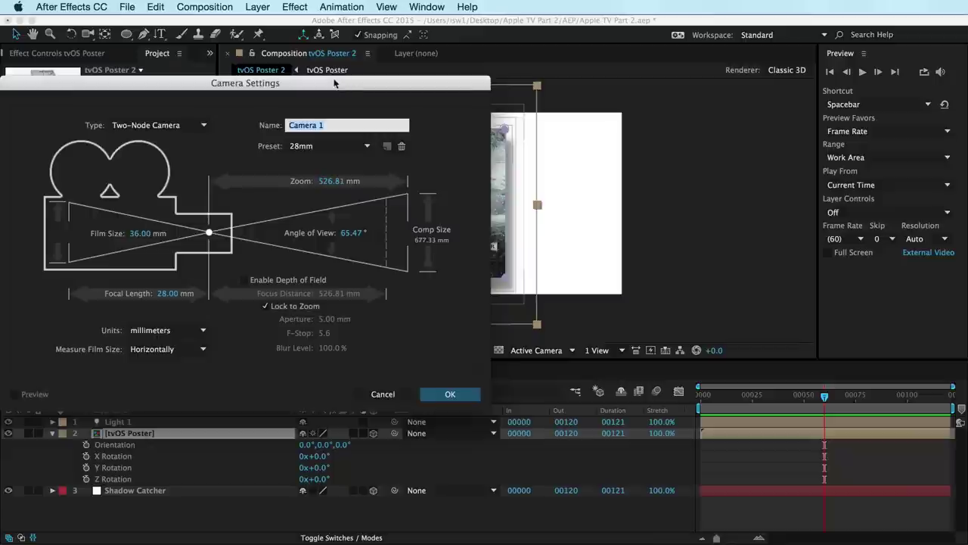
{"action": "left_click_drag", "start_coordinate": [333, 82], "coordinate": [525, 106]}
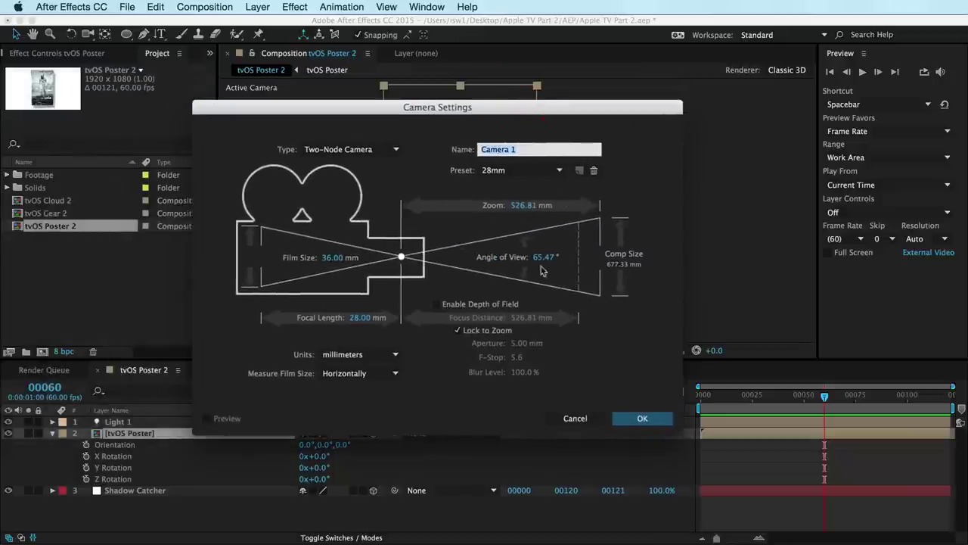
{"action": "left_click", "coordinate": [529, 173]}
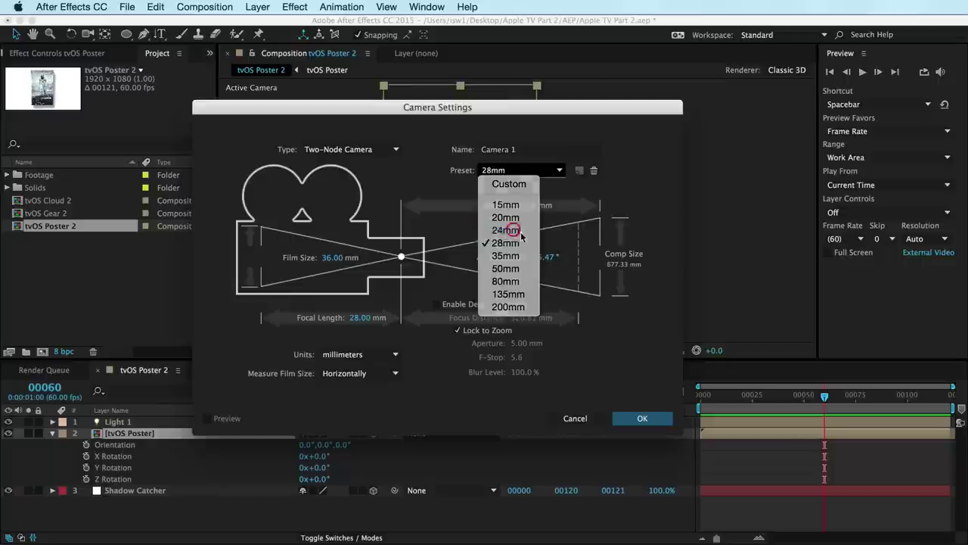
{"action": "left_click", "coordinate": [513, 230]}
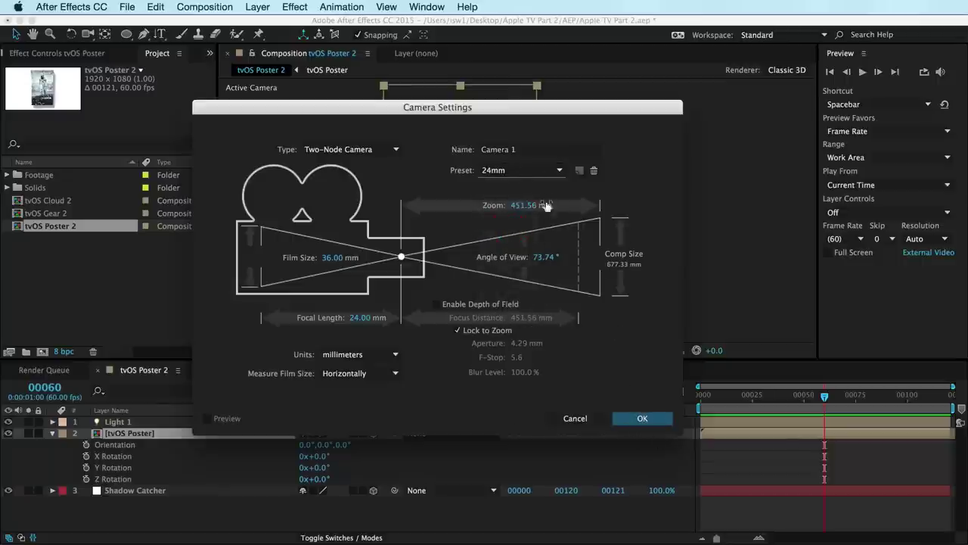
{"action": "left_click", "coordinate": [642, 419]}
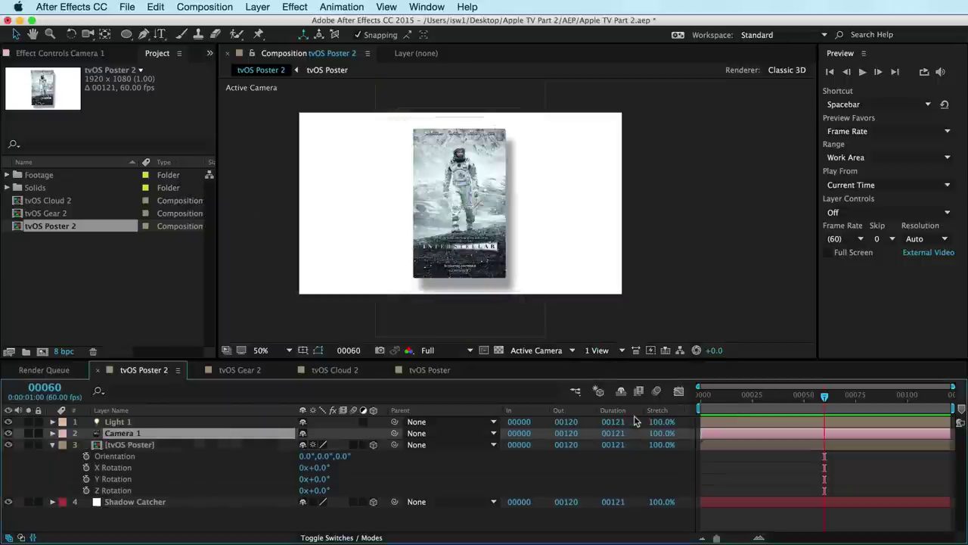
Split the viewer into 2 Views - Horizontal and activate the second view
{"action": "left_click", "coordinate": [598, 351]}
{"action": "left_click", "coordinate": [601, 350]}
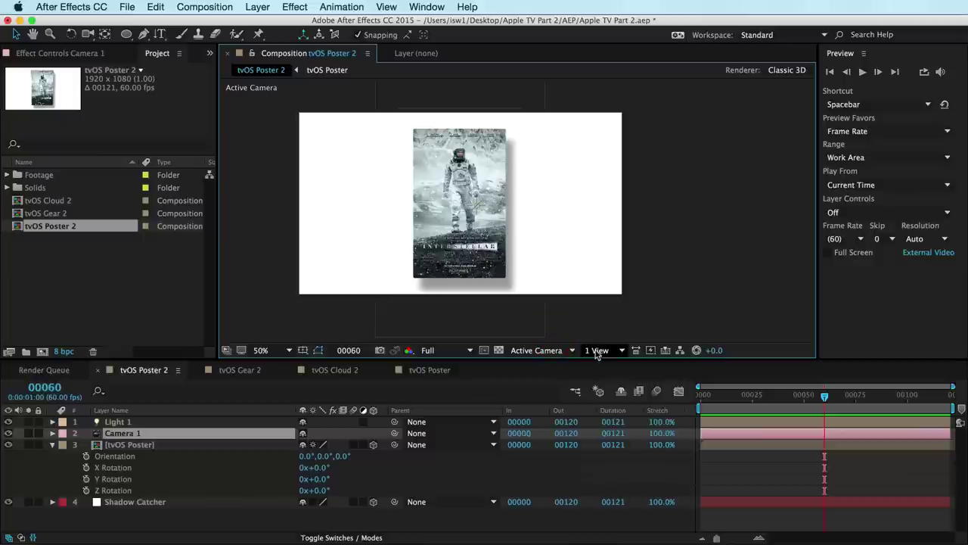
{"action": "left_click", "coordinate": [599, 351]}
{"action": "left_click", "coordinate": [612, 377]}
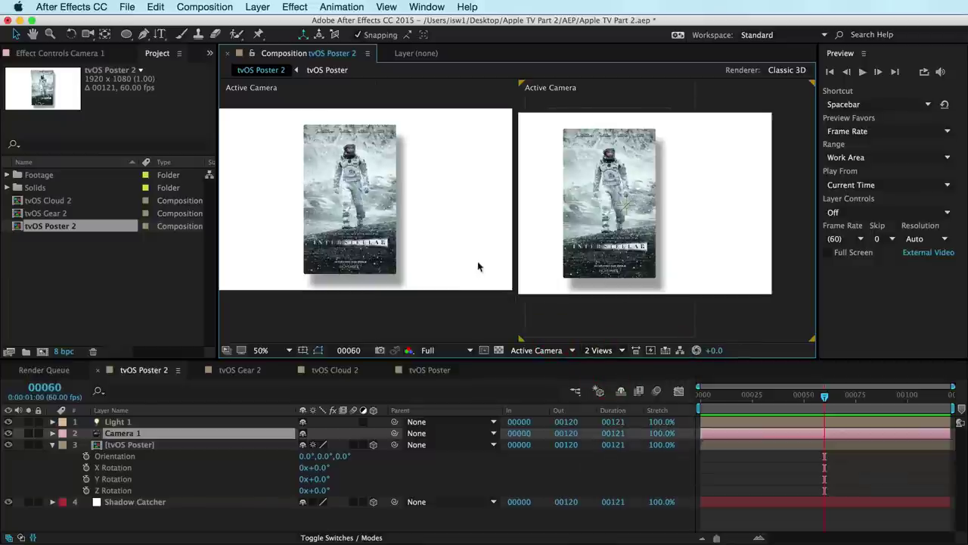
{"action": "left_click", "coordinate": [639, 254]}
{"action": "key", "text": "space"}
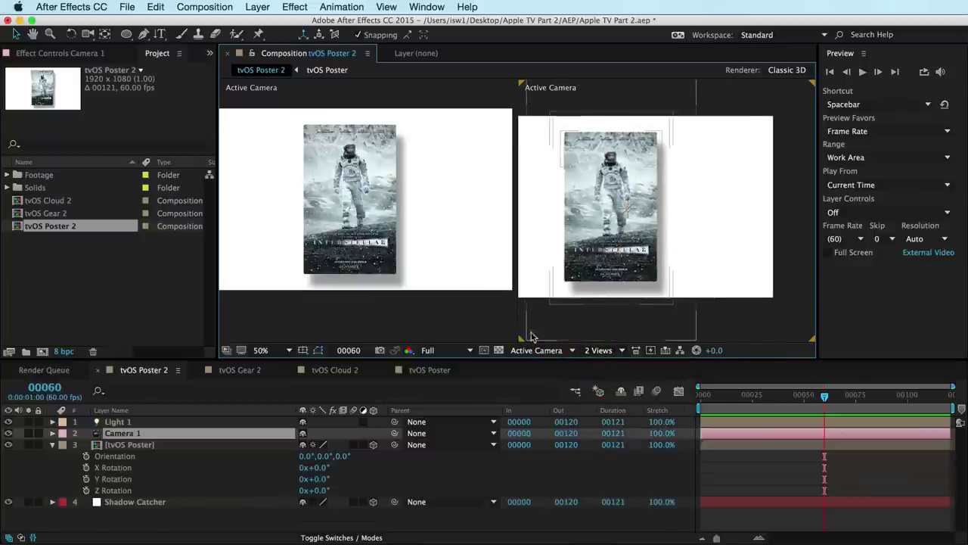
Set the second view to Custom View 1 and pan it to frame the camera and poster
{"action": "left_click", "coordinate": [599, 350]}
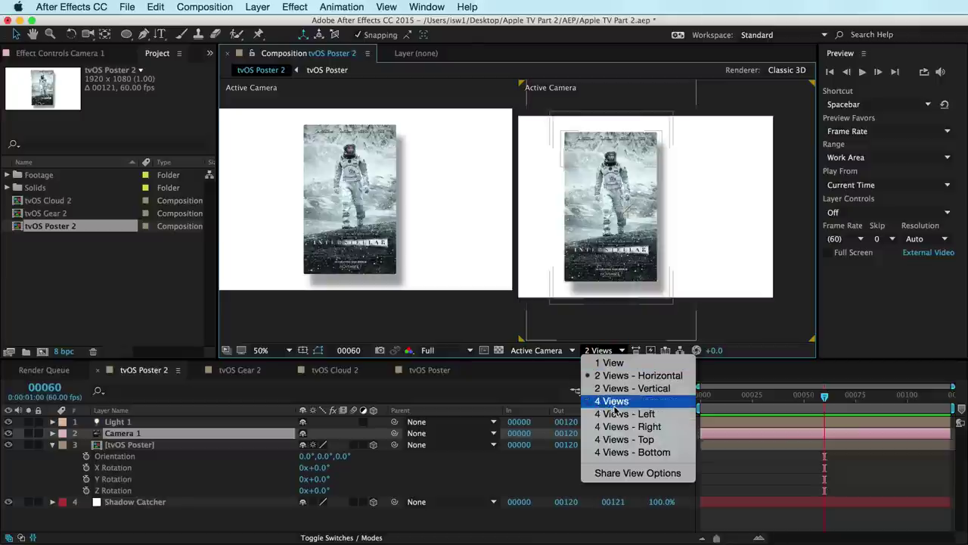
{"action": "key", "text": "Escape"}
{"action": "left_click", "coordinate": [543, 350]}
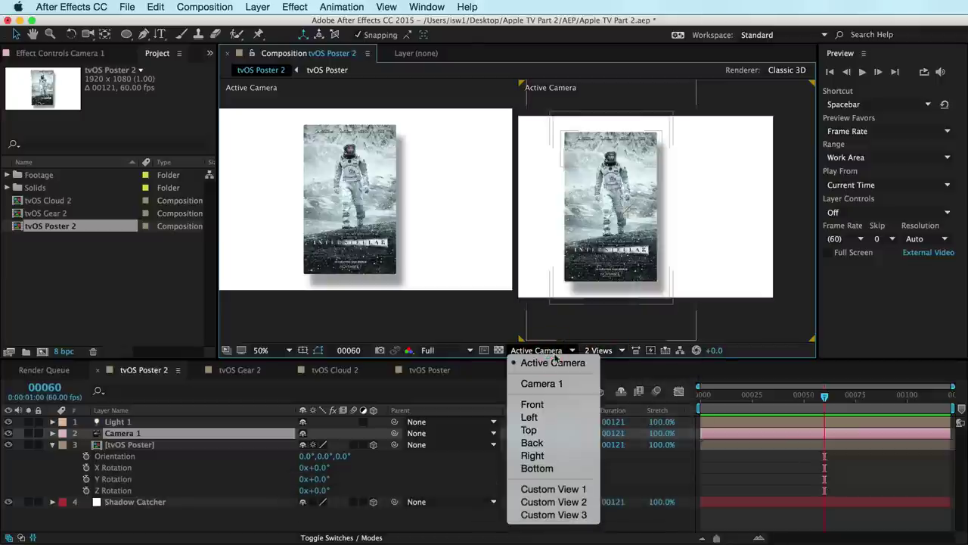
{"action": "left_click", "coordinate": [563, 502]}
{"action": "left_click", "coordinate": [545, 356]}
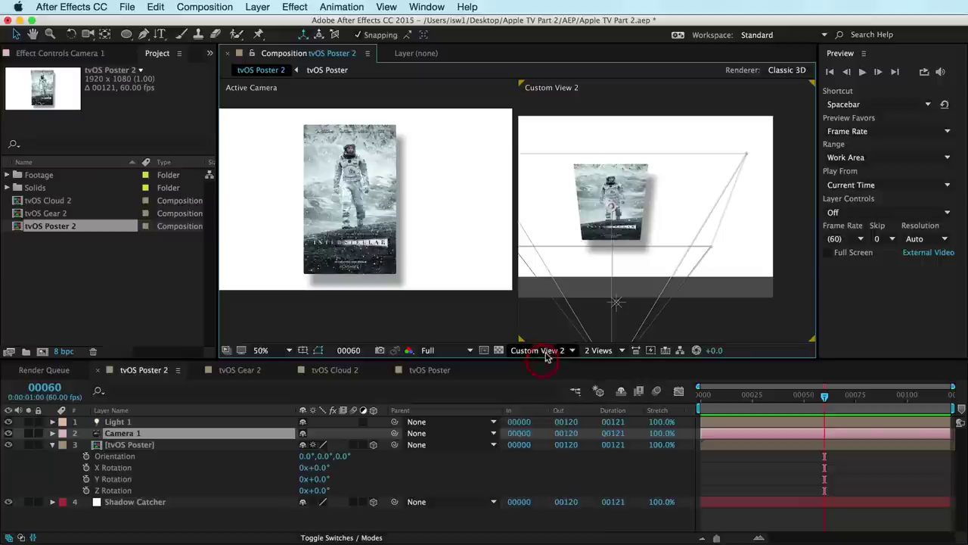
{"action": "left_click", "coordinate": [563, 490]}
{"action": "key", "text": "space"}
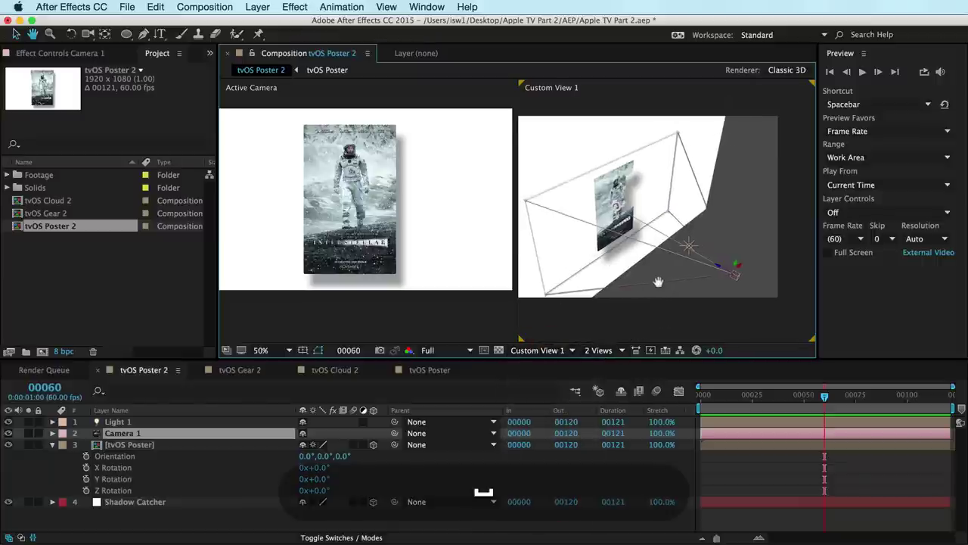
{"action": "left_click_drag", "start_coordinate": [658, 282], "coordinate": [670, 290]}
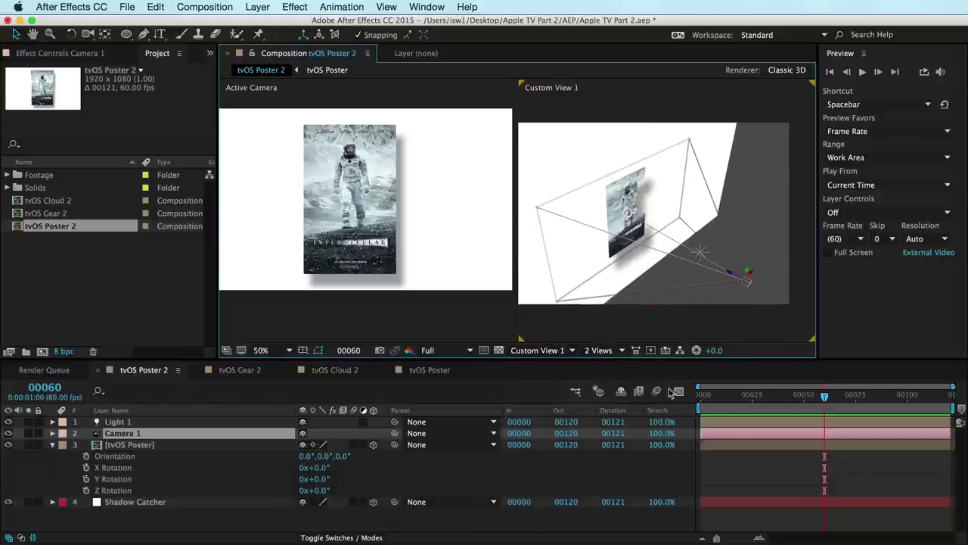
Set Fast Previews to Wireframe for Custom View 1
{"action": "left_click", "coordinate": [651, 351]}
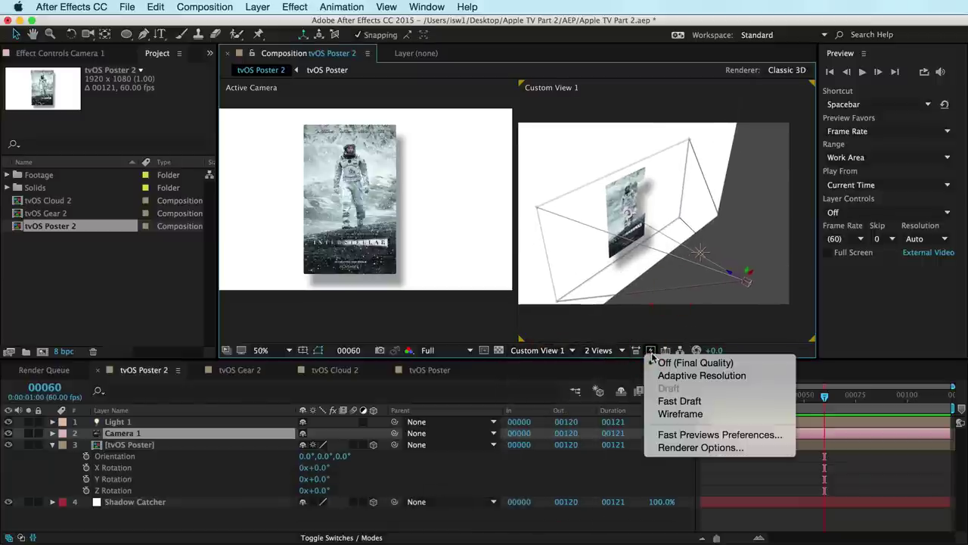
{"action": "left_click", "coordinate": [650, 350]}
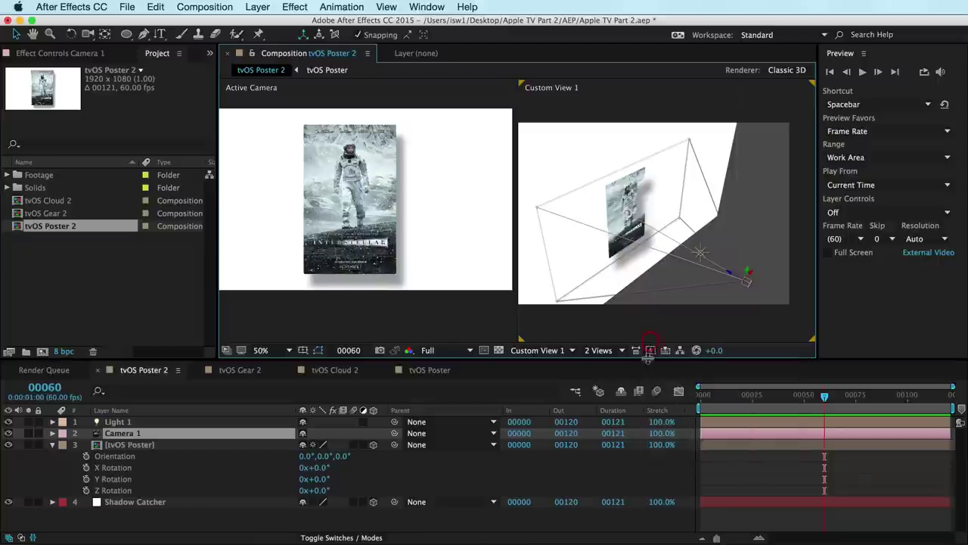
{"action": "left_click", "coordinate": [650, 350]}
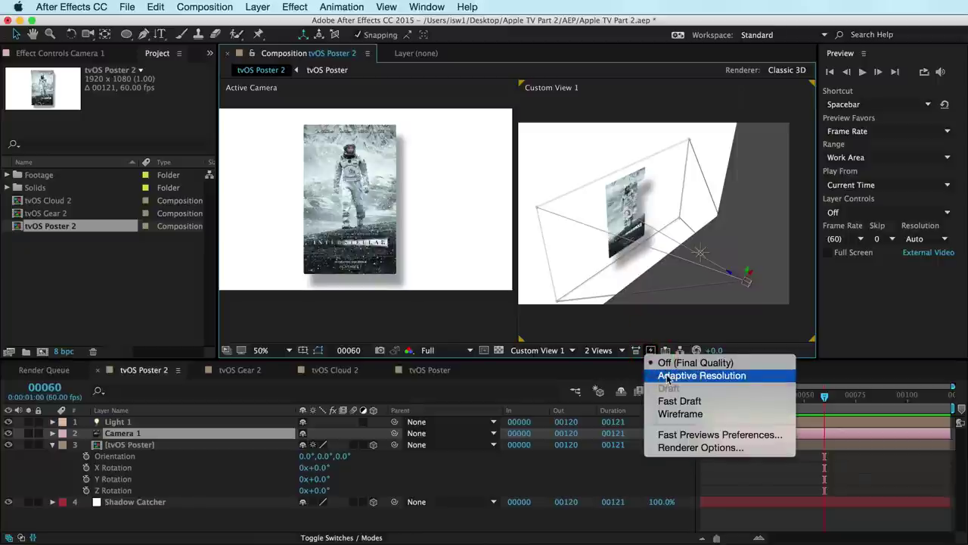
{"action": "left_click", "coordinate": [673, 412]}
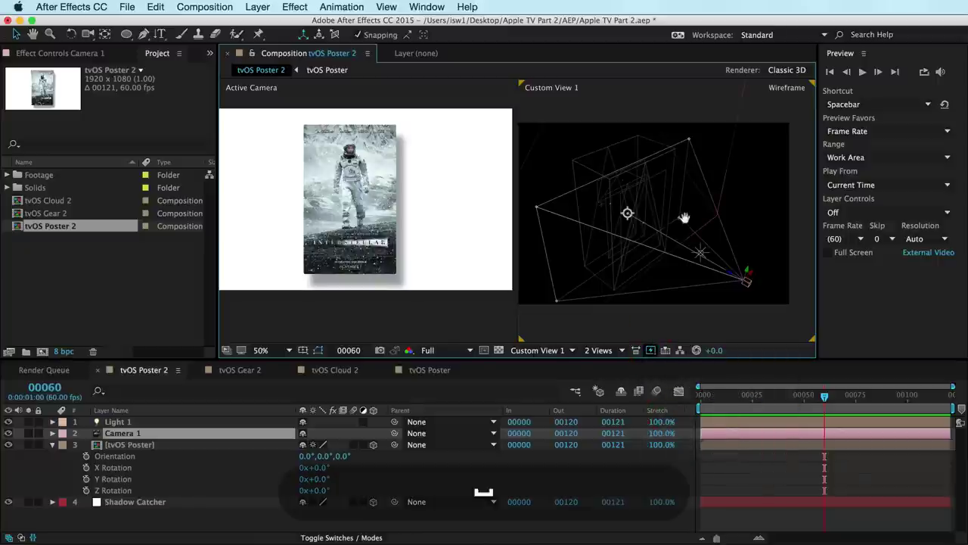
{"action": "scroll", "coordinate": [683, 217], "scroll_direction": "right", "scroll_amount": 3}
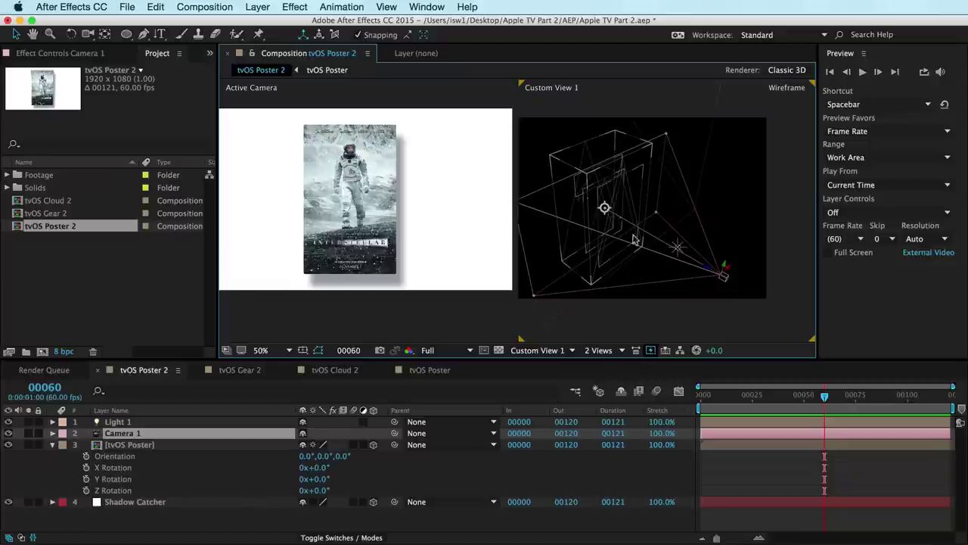
Set Camera 1's Type to Two-Node Camera in Camera Settings, then select it in Custom View 1
{"action": "double_click", "coordinate": [97, 435]}
{"action": "left_click", "coordinate": [344, 150]}
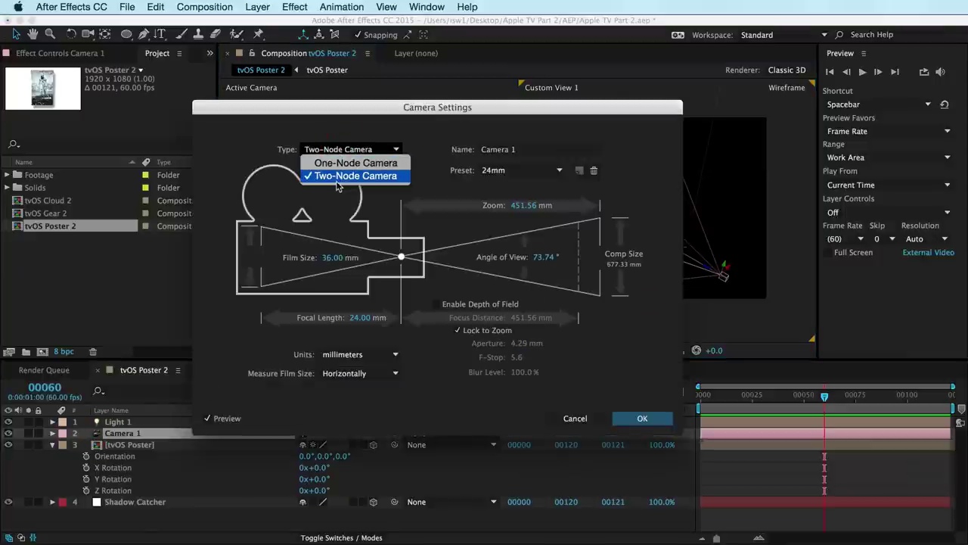
{"action": "left_click", "coordinate": [320, 178]}
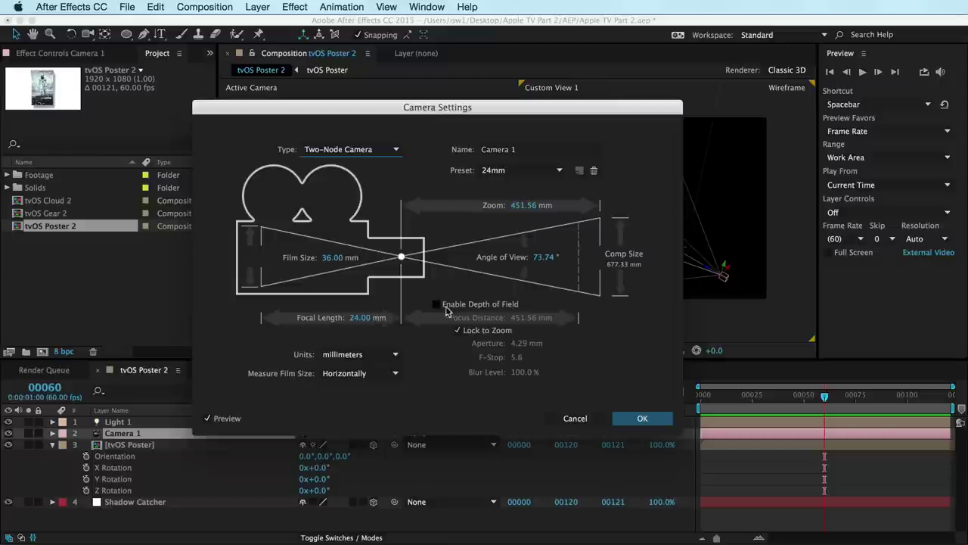
{"action": "left_click", "coordinate": [642, 420]}
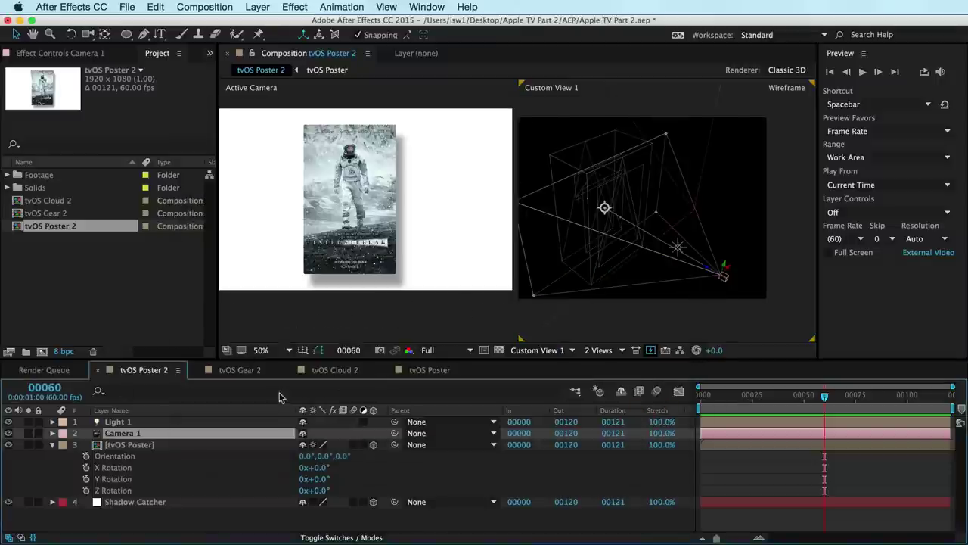
{"action": "left_click", "coordinate": [720, 270]}
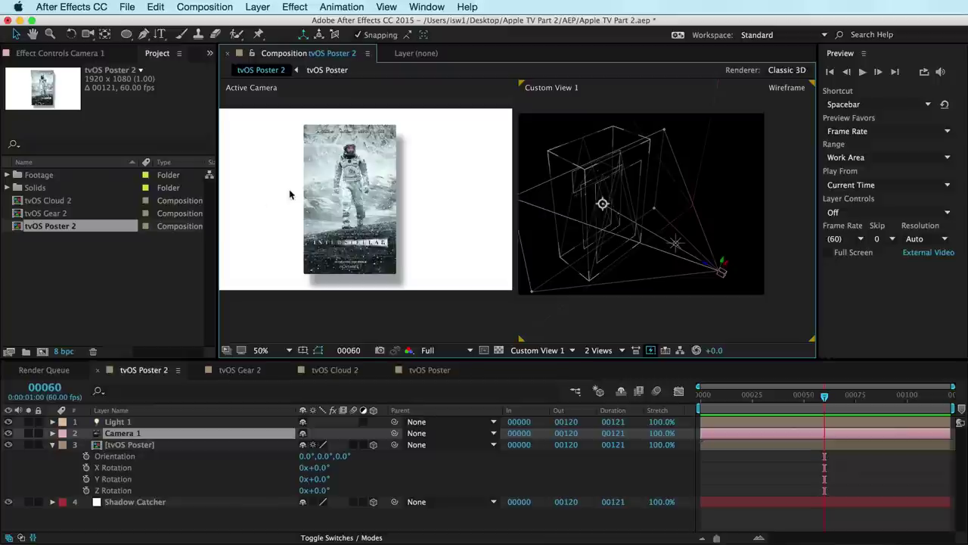
Add a full-frame white solid, White Solid 11, and pan the Active Camera view slightly
{"action": "key", "text": "super"}
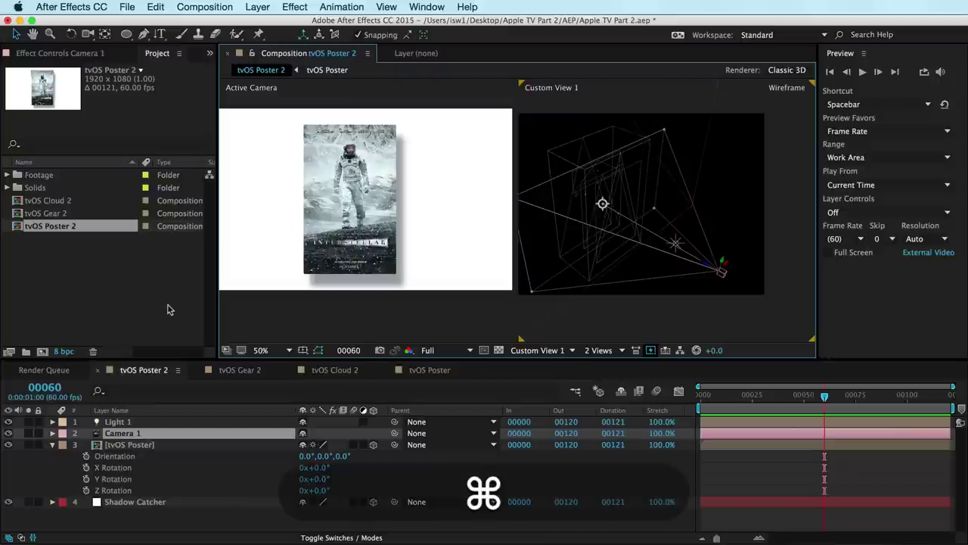
{"action": "key", "text": "super+y"}
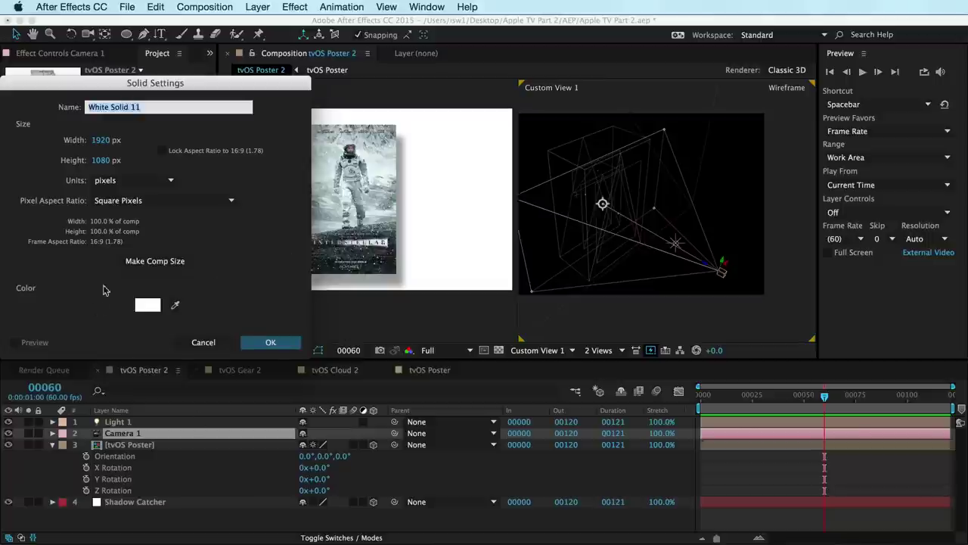
{"action": "left_click", "coordinate": [261, 342]}
{"action": "key", "text": "space"}
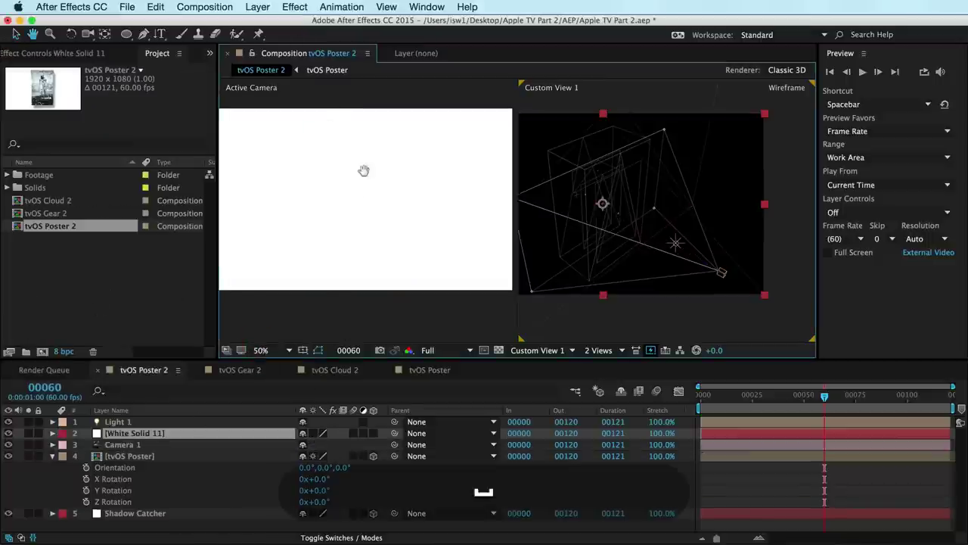
{"action": "left_click", "coordinate": [360, 214]}
{"action": "left_click_drag", "start_coordinate": [362, 189], "coordinate": [433, 205]}
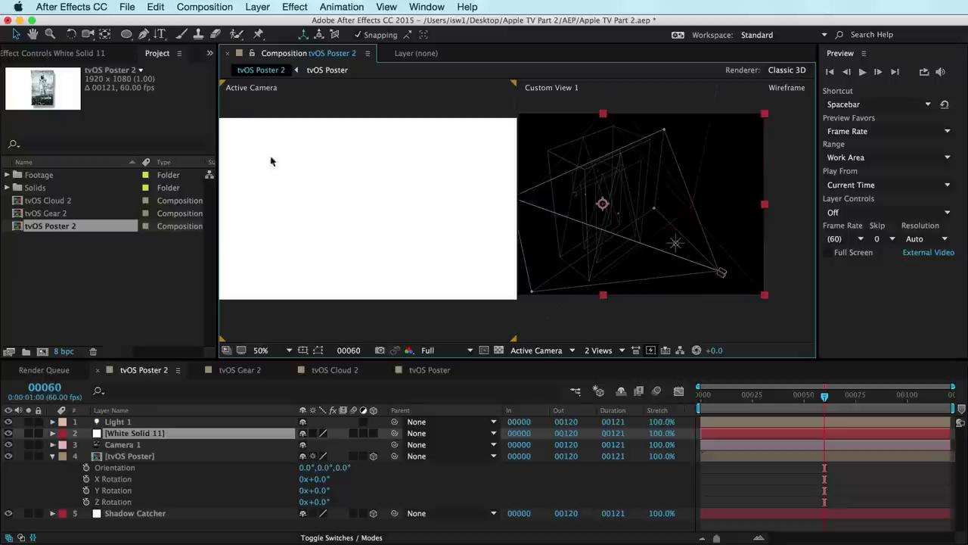
Show Title/Action Safe guides and draw a small circular ellipse mask at the frame centre
{"action": "left_click", "coordinate": [127, 35]}
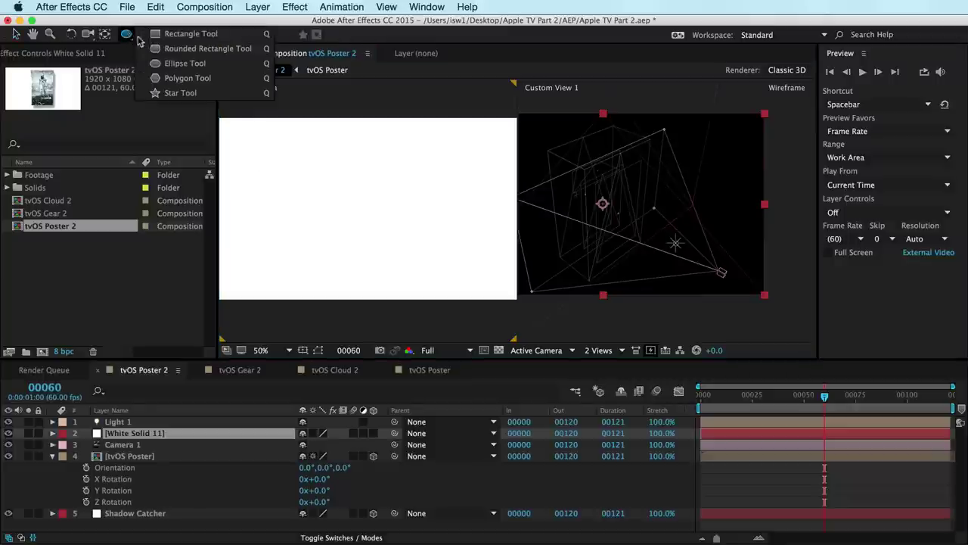
{"action": "left_click", "coordinate": [173, 65]}
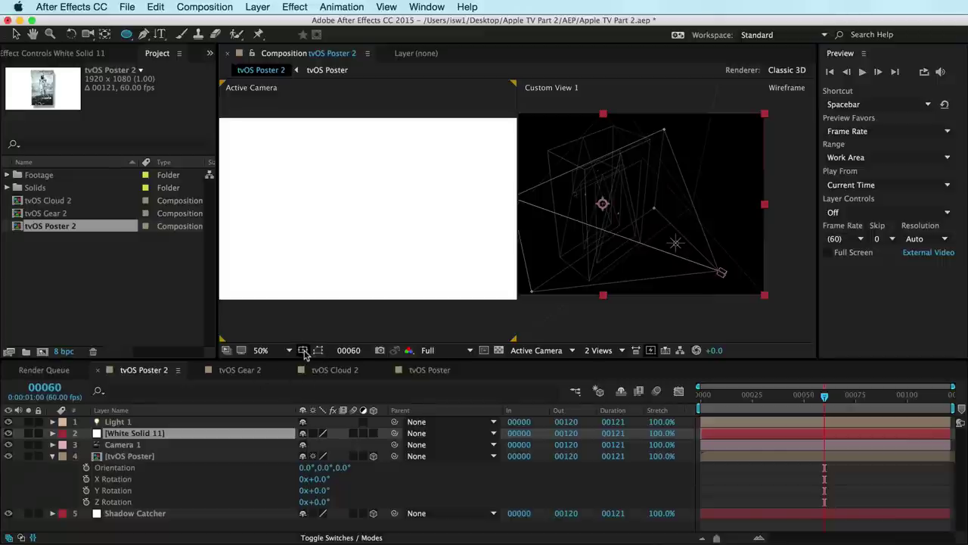
{"action": "left_click", "coordinate": [303, 351]}
{"action": "left_click", "coordinate": [303, 351]}
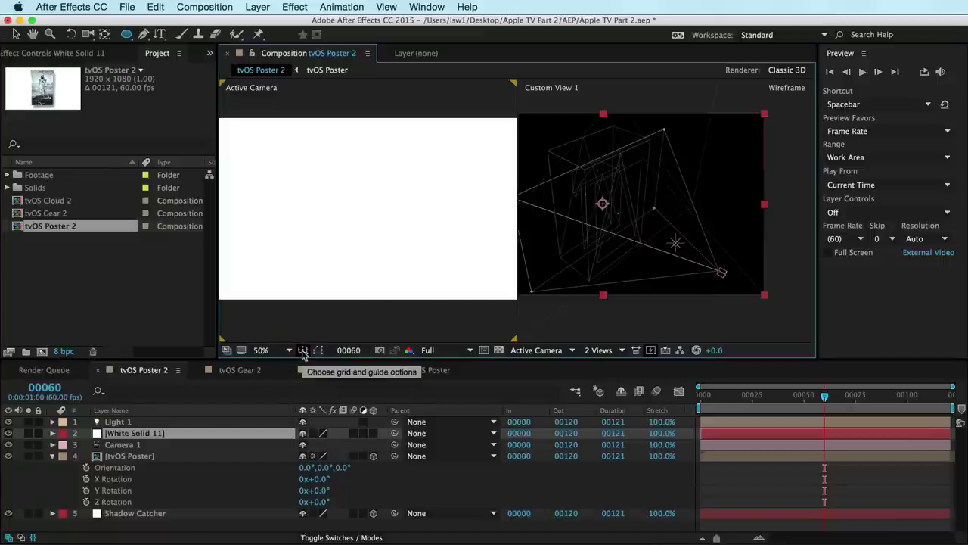
{"action": "left_click", "coordinate": [304, 351]}
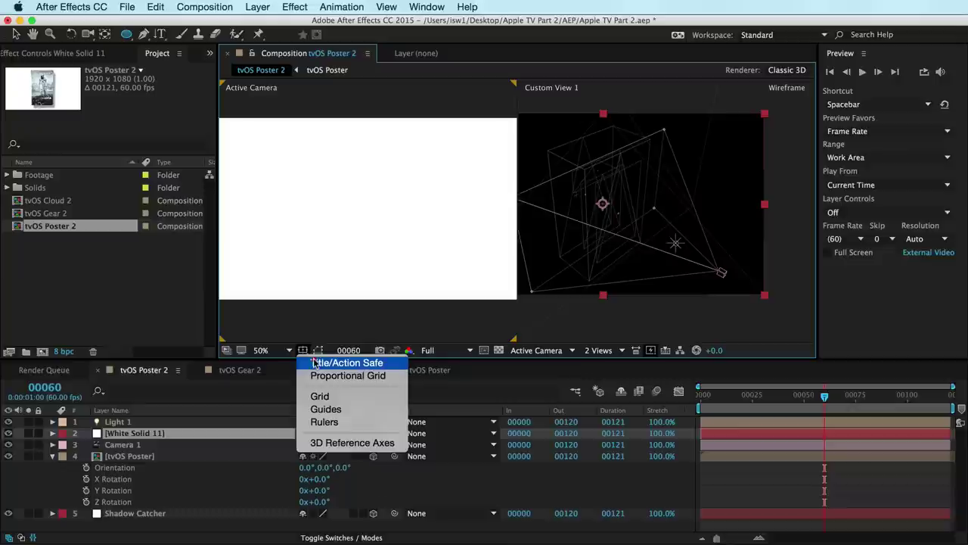
{"action": "left_click", "coordinate": [330, 365]}
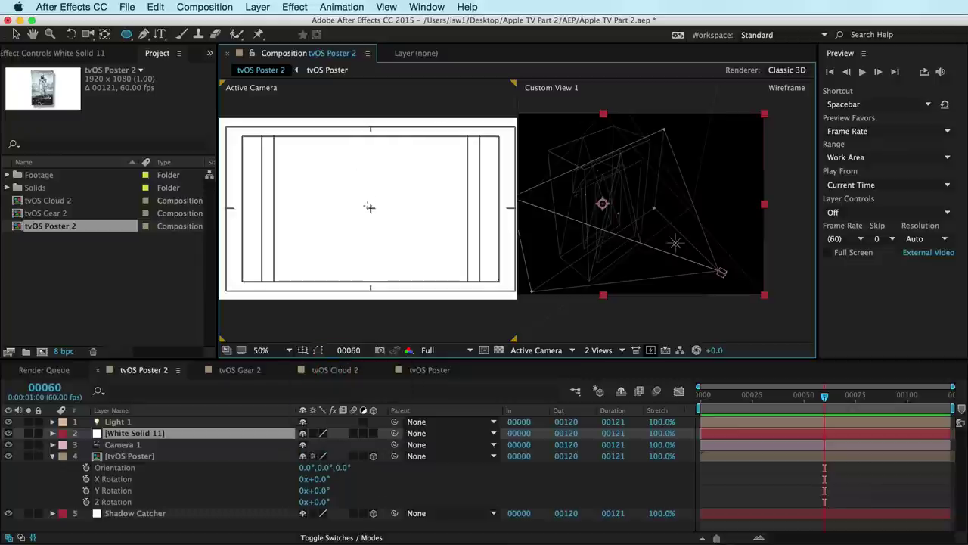
{"action": "left_click_drag", "start_coordinate": [369, 207], "coordinate": [396, 231]}
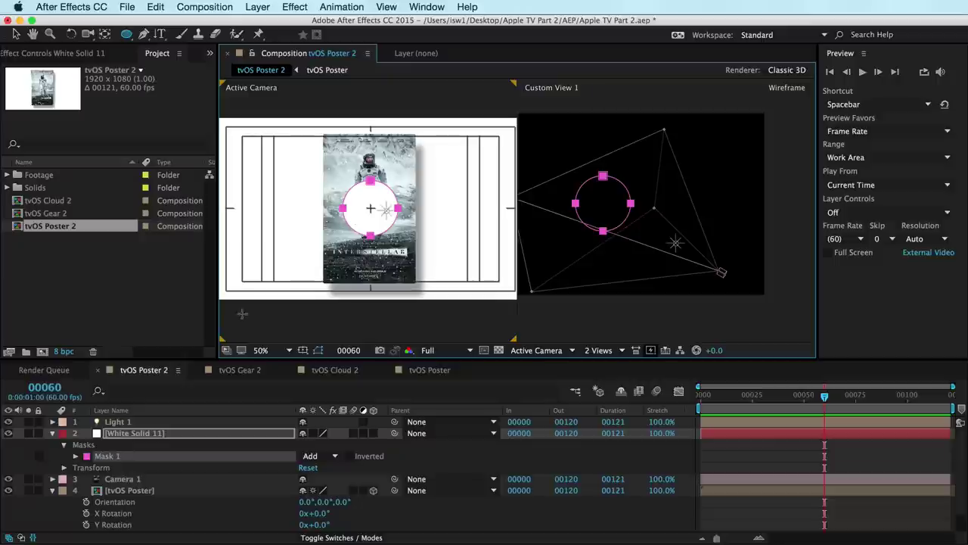
Copy the Mask Path of White Solid 11's circular Mask 1
{"action": "left_click", "coordinate": [117, 434]}
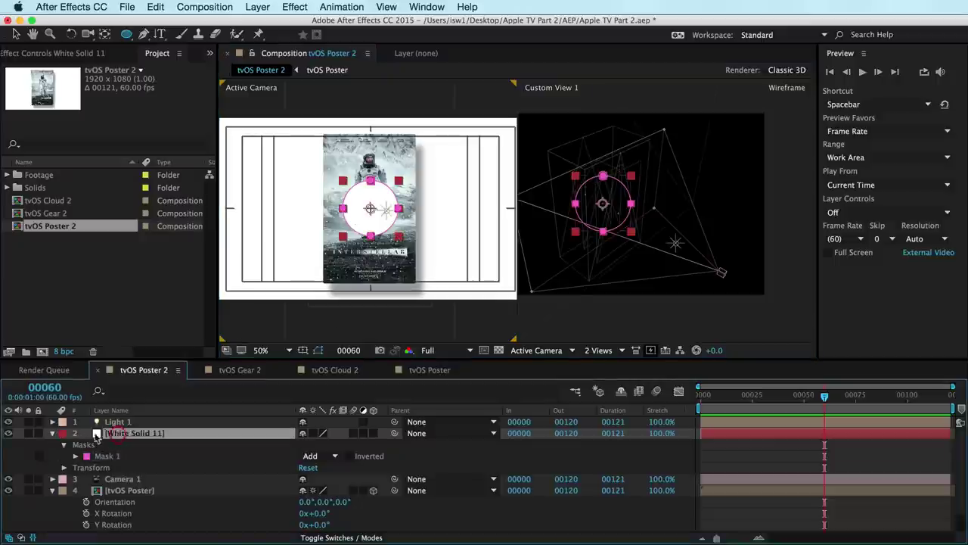
{"action": "key", "text": "m"}
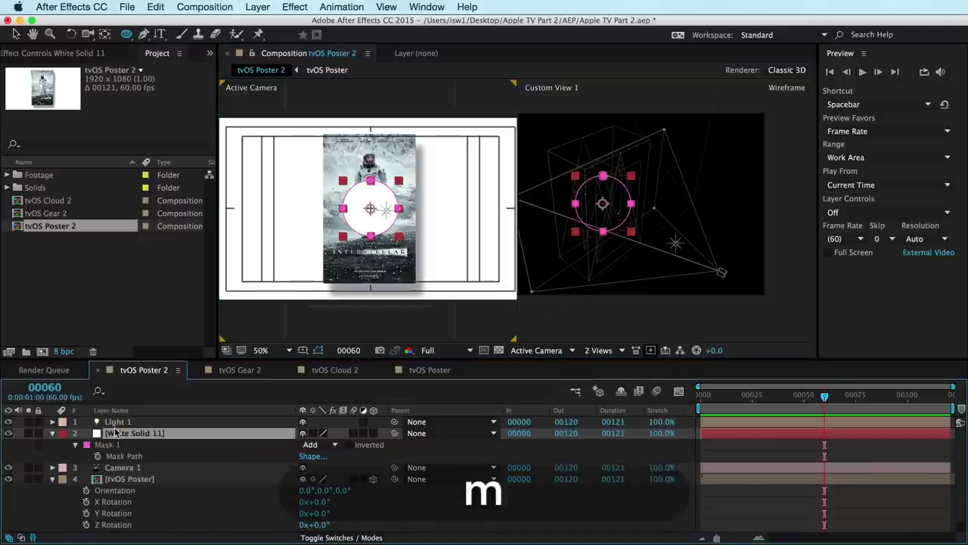
{"action": "left_click", "coordinate": [77, 446]}
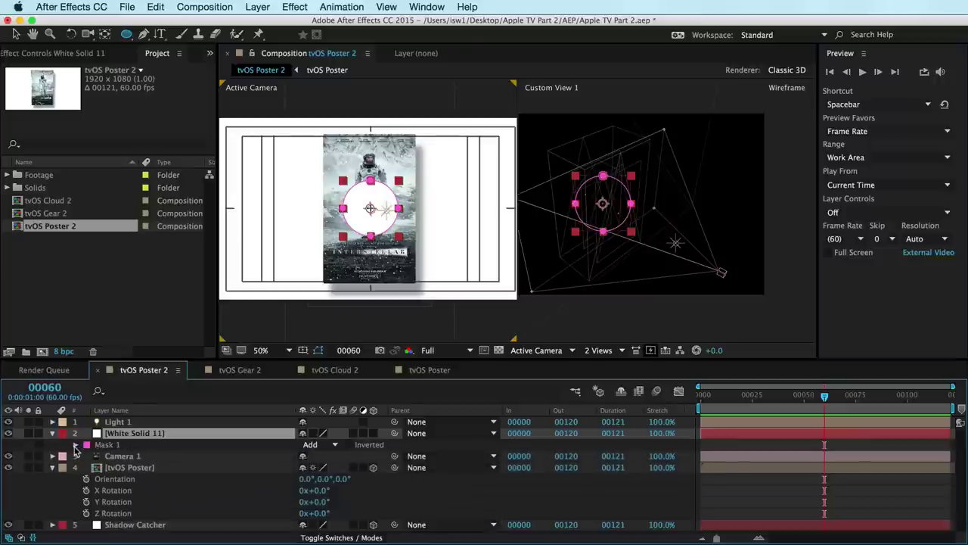
{"action": "left_click", "coordinate": [76, 446]}
{"action": "left_click", "coordinate": [126, 456]}
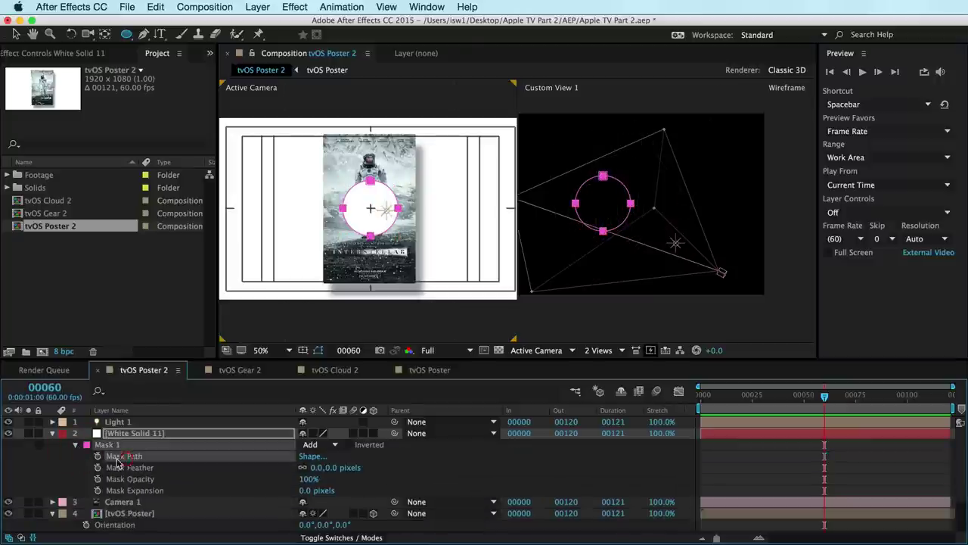
{"action": "left_click", "coordinate": [139, 456]}
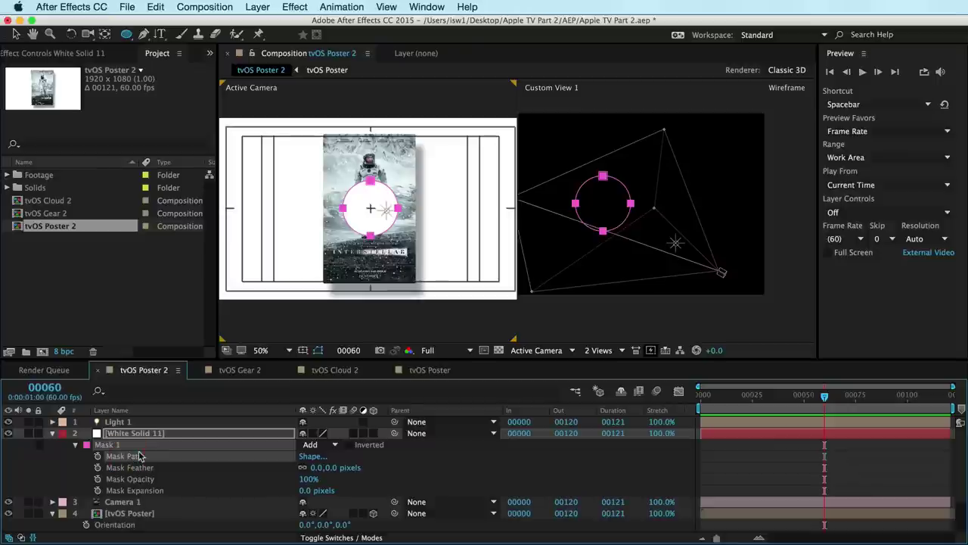
{"action": "key", "text": "super+c"}
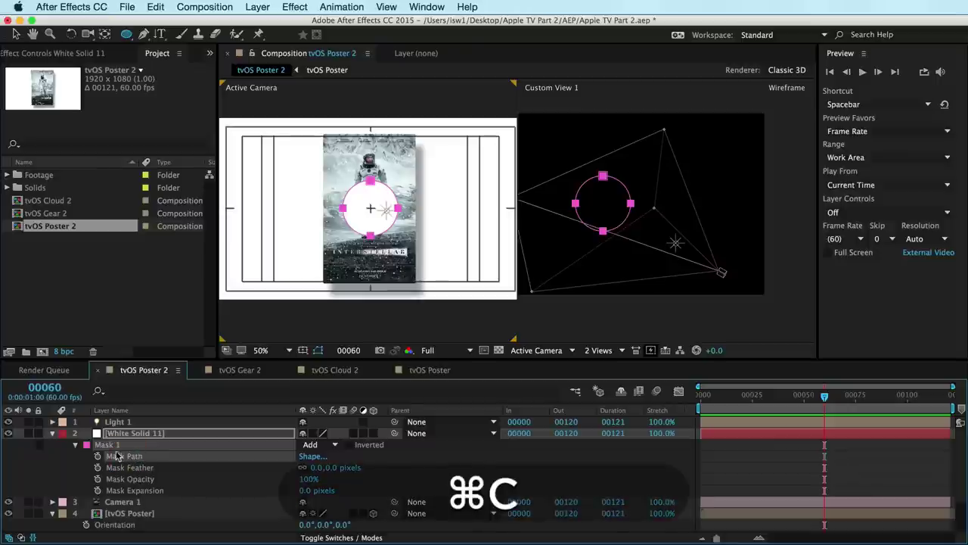
Hide and collapse White Solid 11, then select the tvOS Poster layer
{"action": "left_click", "coordinate": [53, 458]}
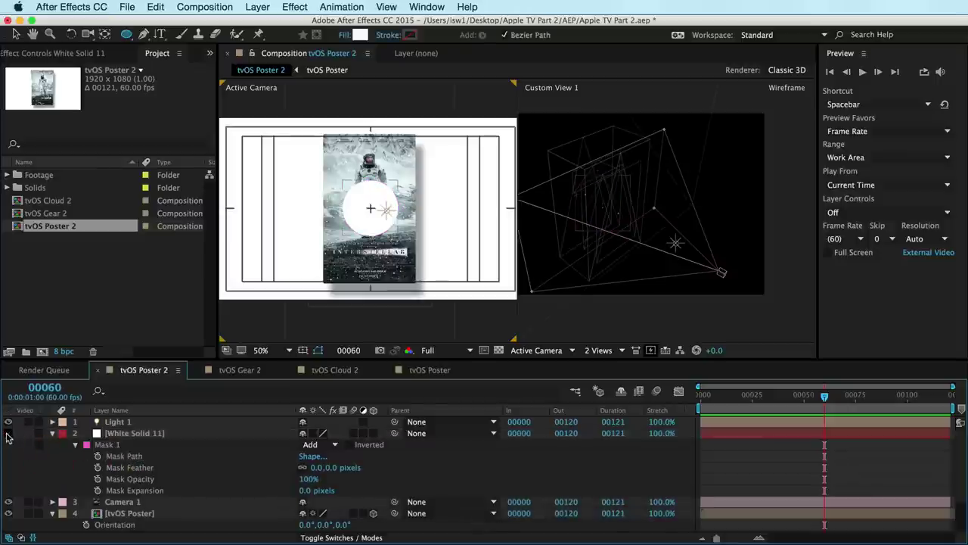
{"action": "left_click", "coordinate": [9, 433]}
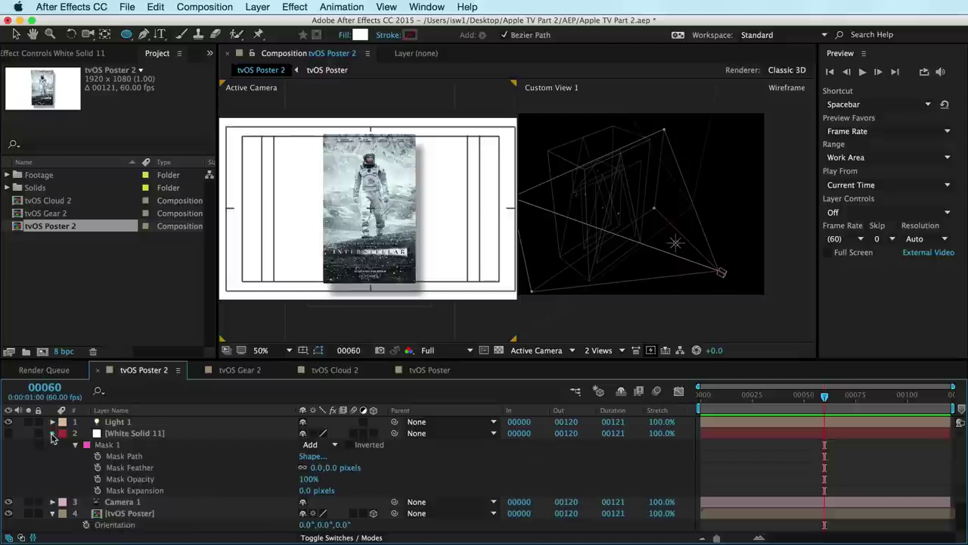
{"action": "left_click", "coordinate": [52, 434]}
{"action": "left_click", "coordinate": [121, 456]}
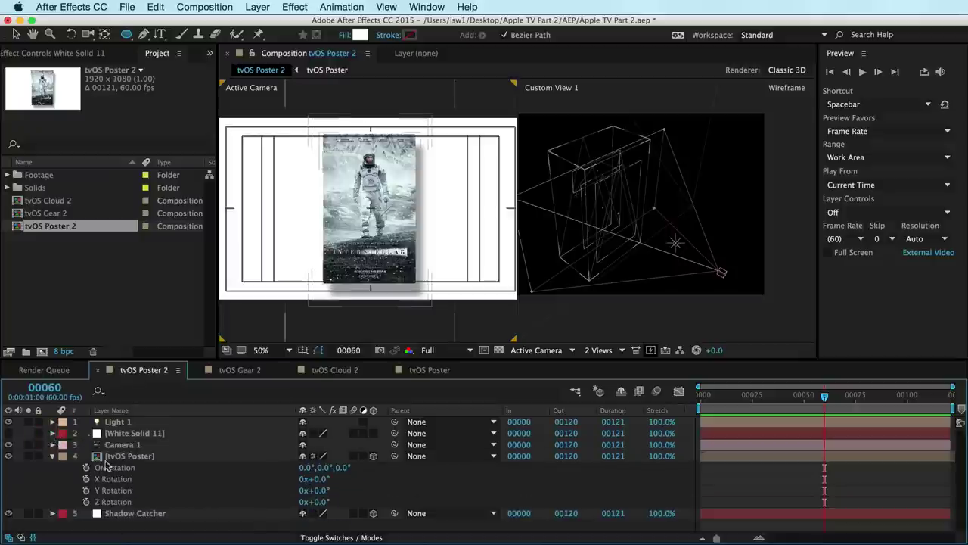
Paste the circular mask path into Camera 1's Position as keyframes starting at frame 0
{"action": "left_click", "coordinate": [128, 445]}
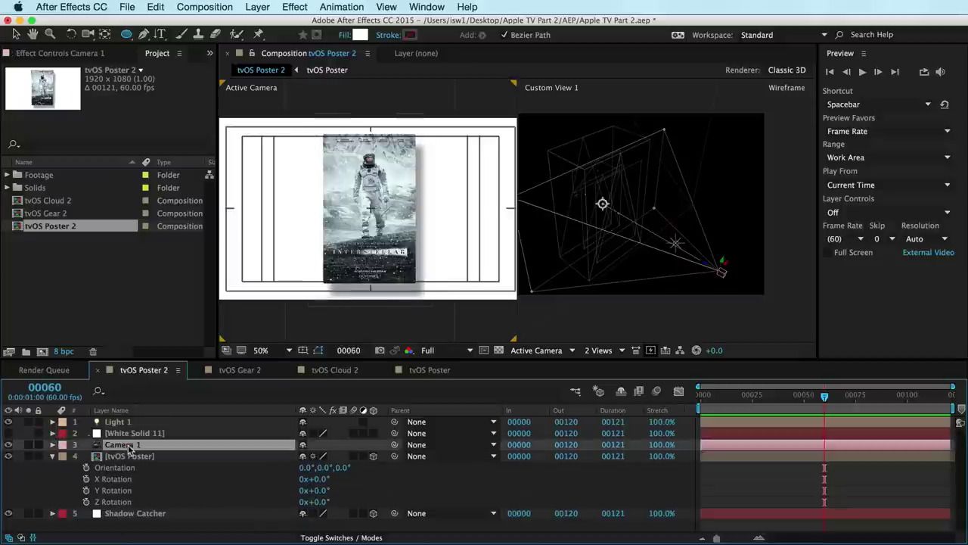
{"action": "left_click", "coordinate": [52, 445]}
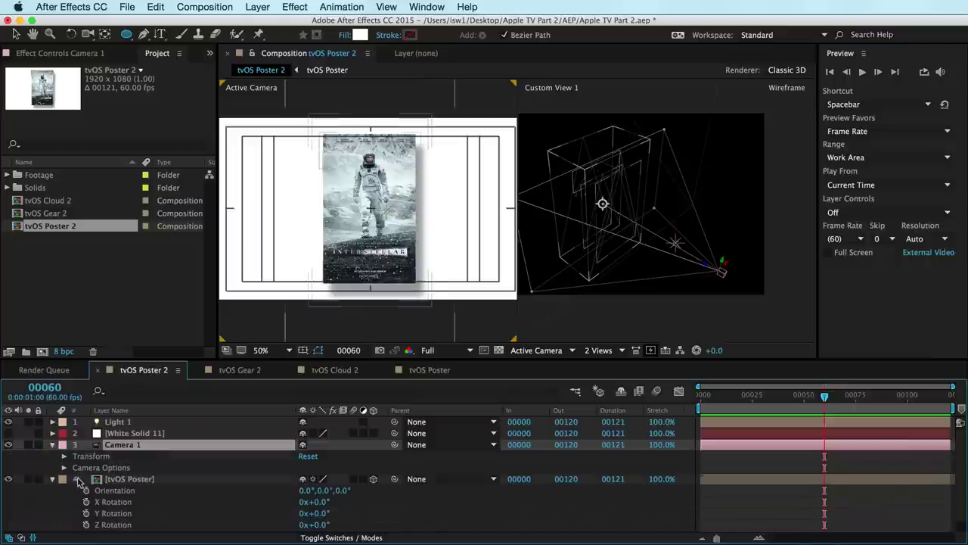
{"action": "left_click", "coordinate": [64, 457]}
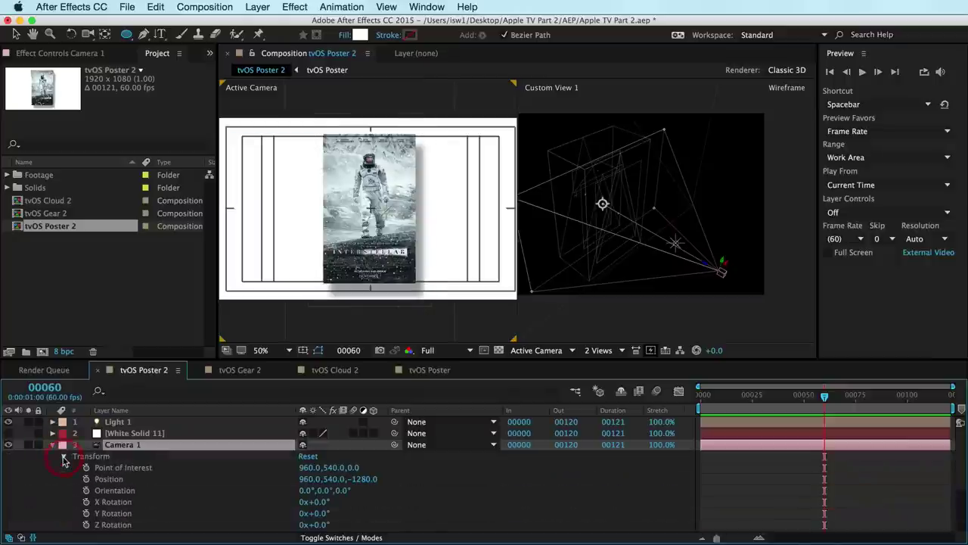
{"action": "left_click", "coordinate": [104, 479]}
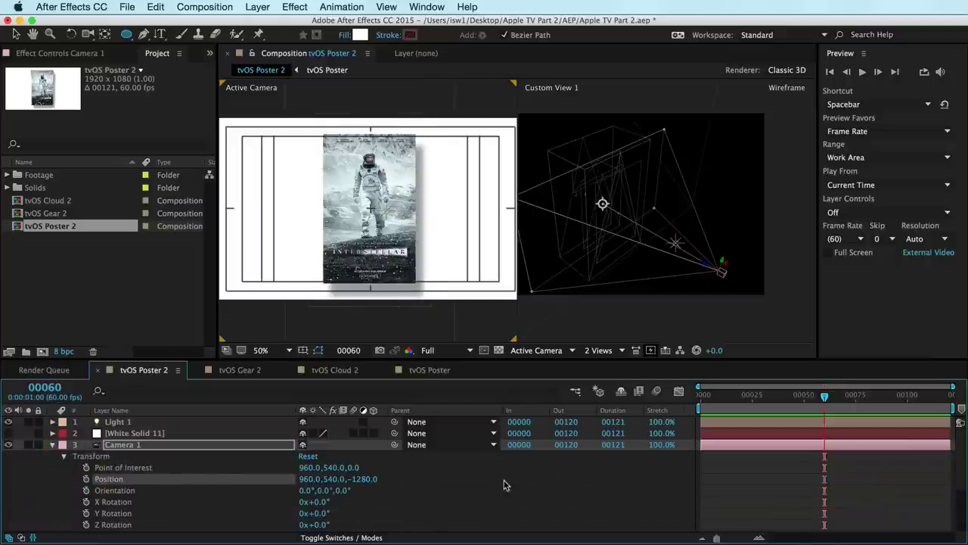
{"action": "left_click_drag", "start_coordinate": [805, 395], "coordinate": [673, 401]}
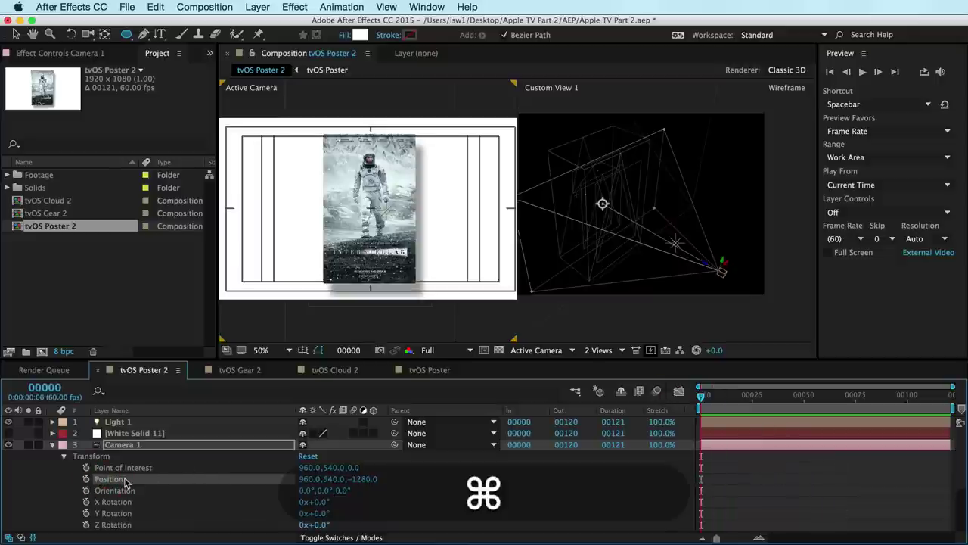
{"action": "key", "text": "super+v"}
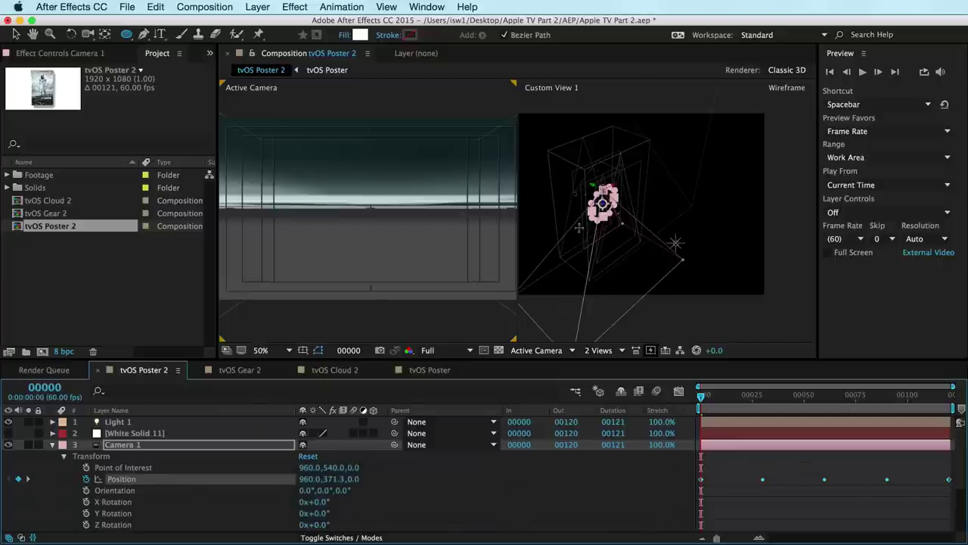
Drag Camera 1's last Position keyframe earlier so the loop spans about 65 frames
{"action": "left_click_drag", "start_coordinate": [750, 470], "coordinate": [913, 491]}
{"action": "left_click", "coordinate": [770, 458]}
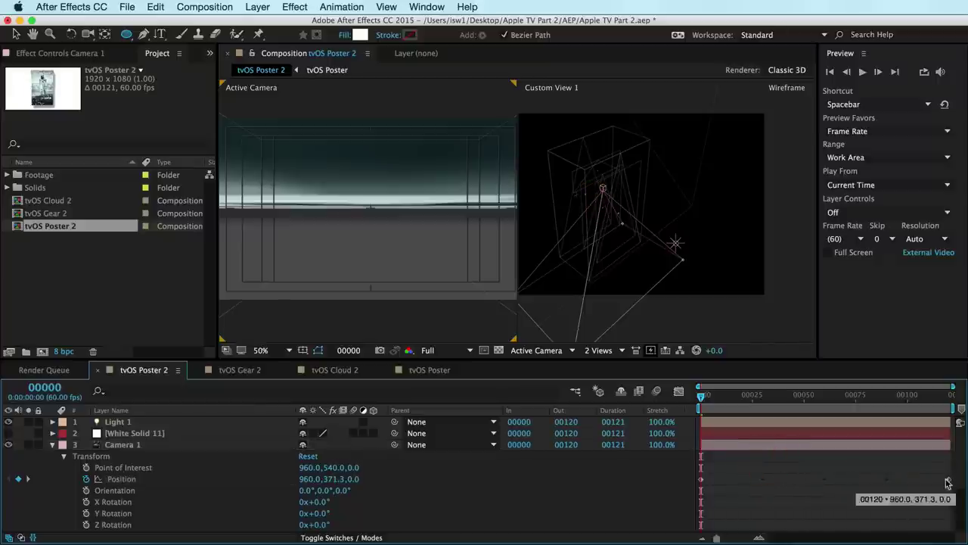
{"action": "left_click_drag", "start_coordinate": [949, 479], "coordinate": [879, 480]}
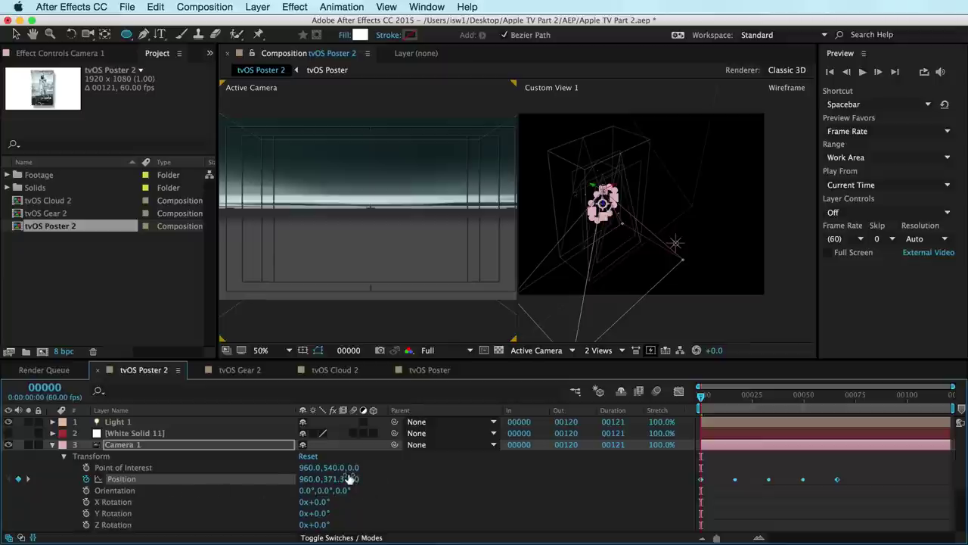
Pull Camera 1 back to Position Z -1470 and turn on rulers
{"action": "left_click_drag", "start_coordinate": [349, 479], "coordinate": [30, 479]}
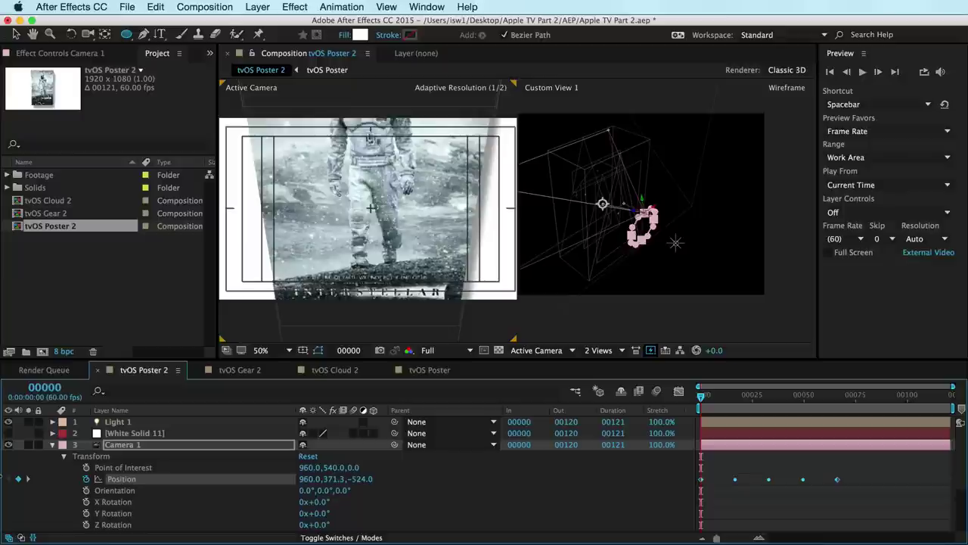
{"action": "left_click_drag", "start_coordinate": [362, 478], "coordinate": [290, 482]}
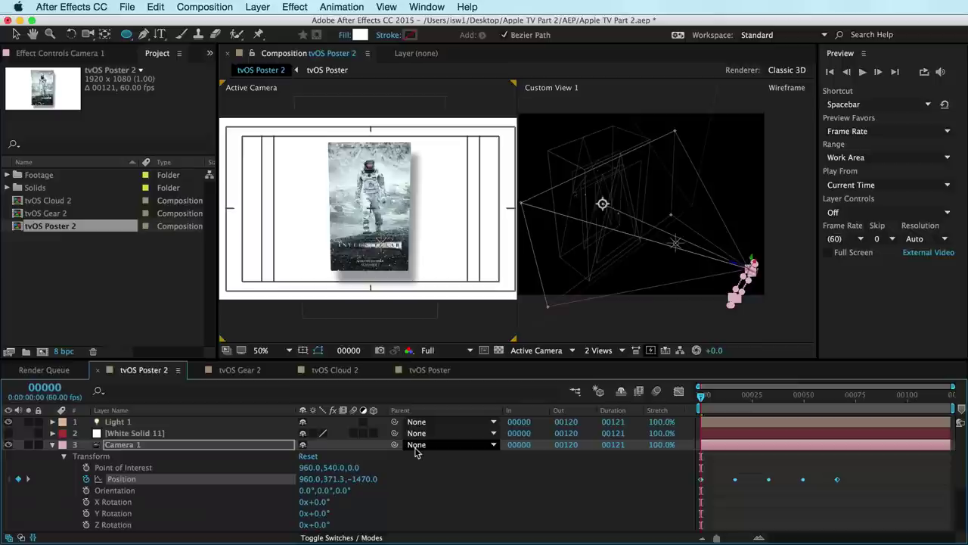
{"action": "key", "text": "super+r"}
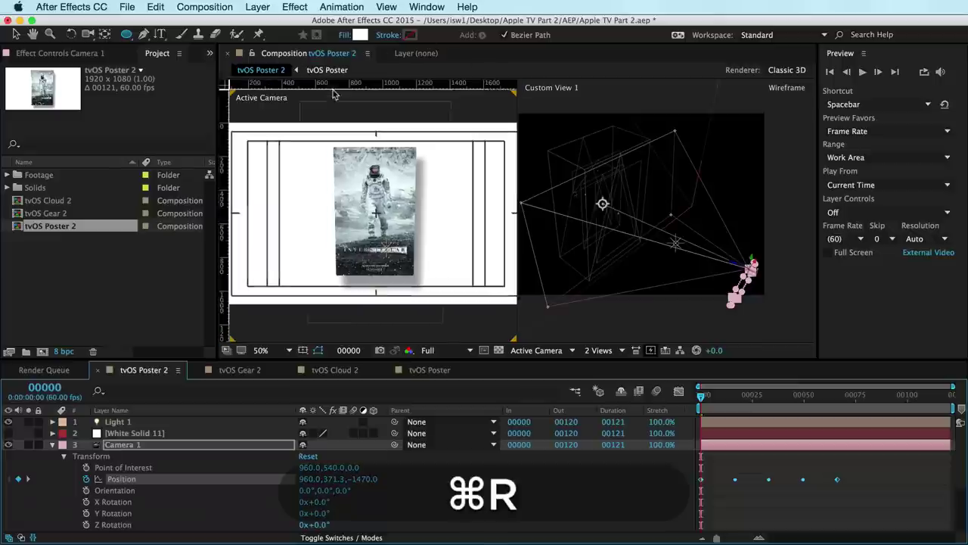
{"action": "key", "text": "super+2"}
Drag a horizontal guide onto the composition and pan the right-hand 3D view
{"action": "mouse_move", "coordinate": [334, 104]}
{"action": "left_mouse_down"}
{"action": "mouse_move", "coordinate": [333, 146]}
{"action": "mouse_move", "coordinate": [330, 96]}
{"action": "left_mouse_up"}
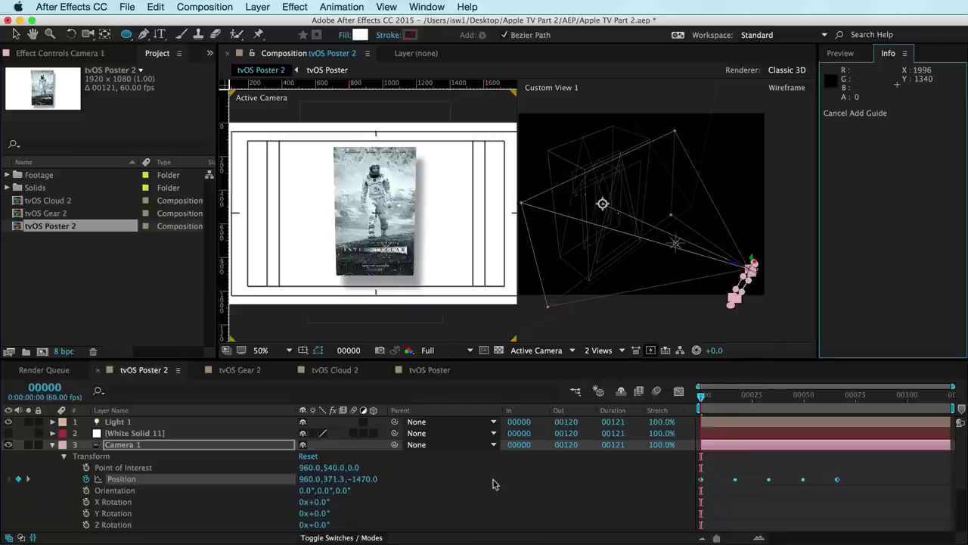
{"action": "left_click", "coordinate": [113, 502]}
{"action": "key", "text": "space"}
{"action": "left_click_drag", "start_coordinate": [699, 280], "coordinate": [662, 265]}
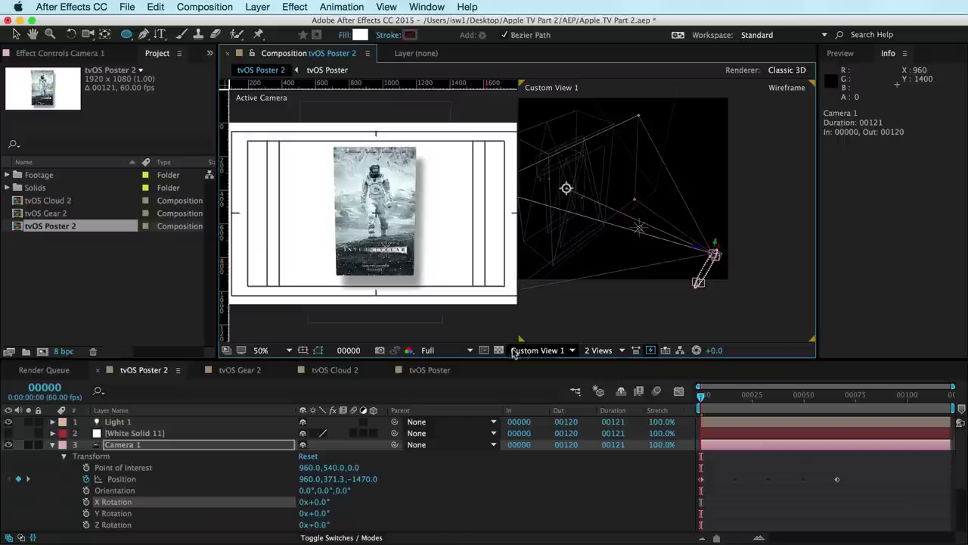
{"action": "left_click", "coordinate": [544, 351]}
{"action": "left_click", "coordinate": [544, 404]}
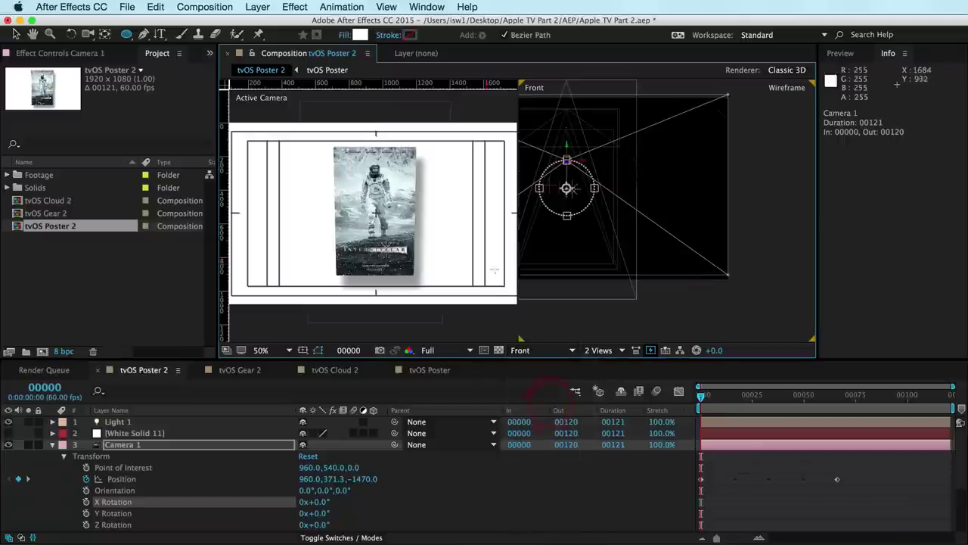
{"action": "key", "text": "space"}
{"action": "left_click_drag", "start_coordinate": [587, 231], "coordinate": [652, 248]}
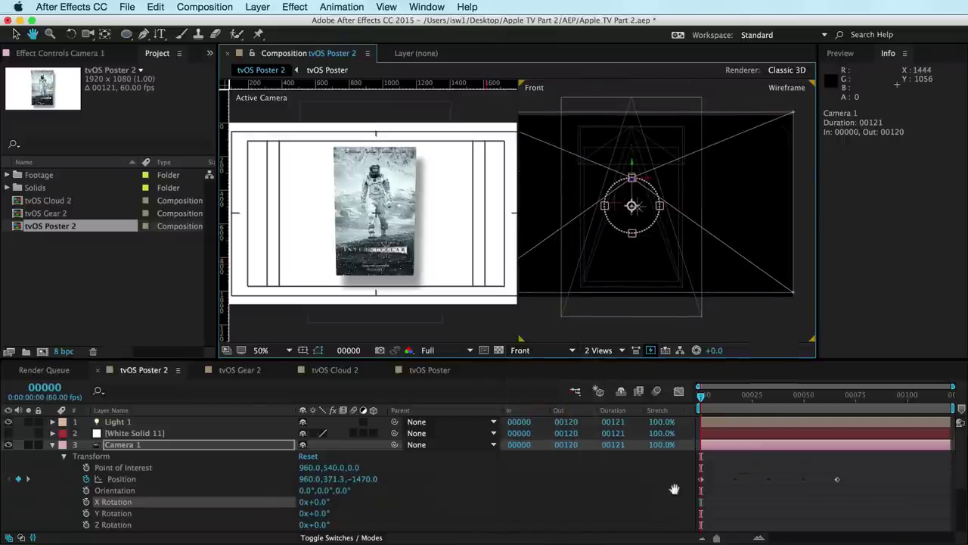
{"action": "left_click", "coordinate": [121, 481]}
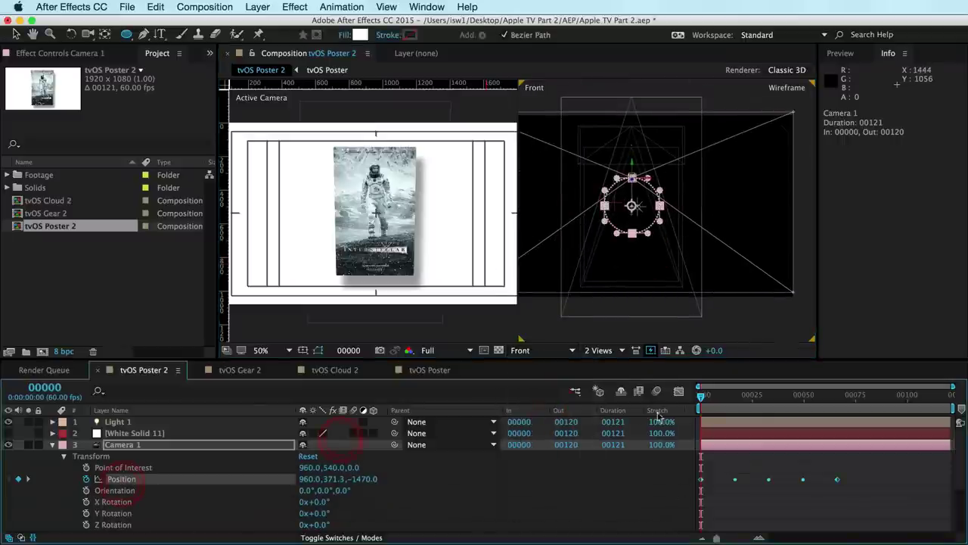
{"action": "left_click_drag", "start_coordinate": [706, 392], "coordinate": [798, 395]}
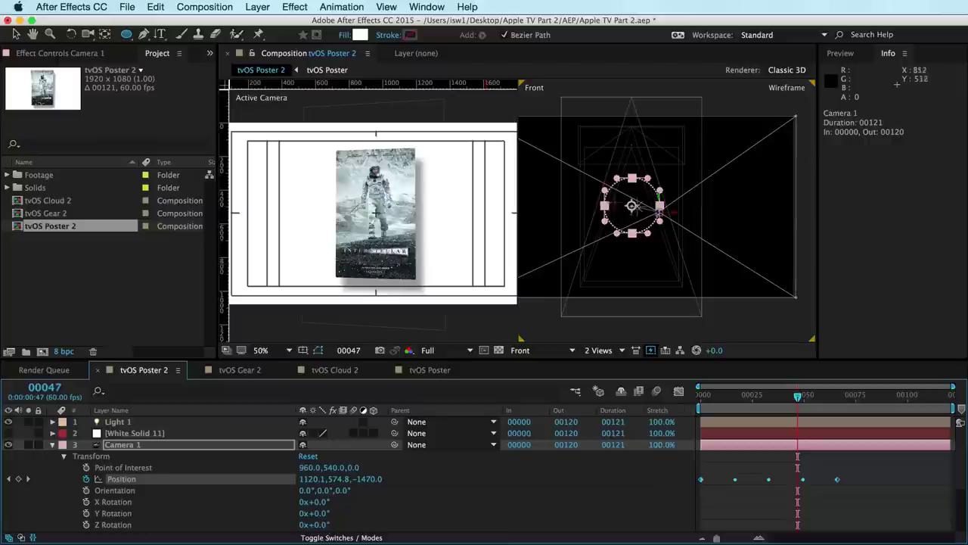
{"action": "left_click", "coordinate": [548, 350]}
{"action": "left_click", "coordinate": [568, 490]}
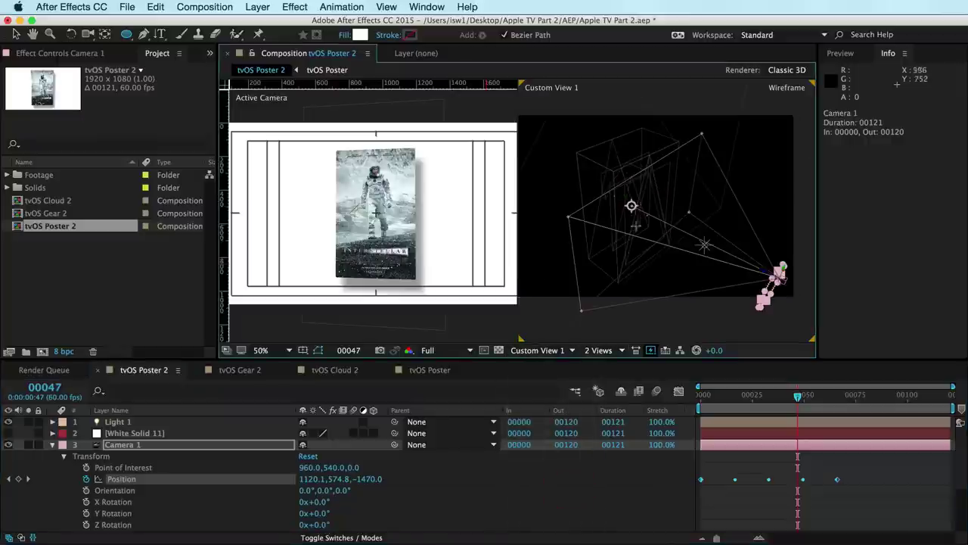
{"action": "left_click_drag", "start_coordinate": [793, 389], "coordinate": [754, 401]}
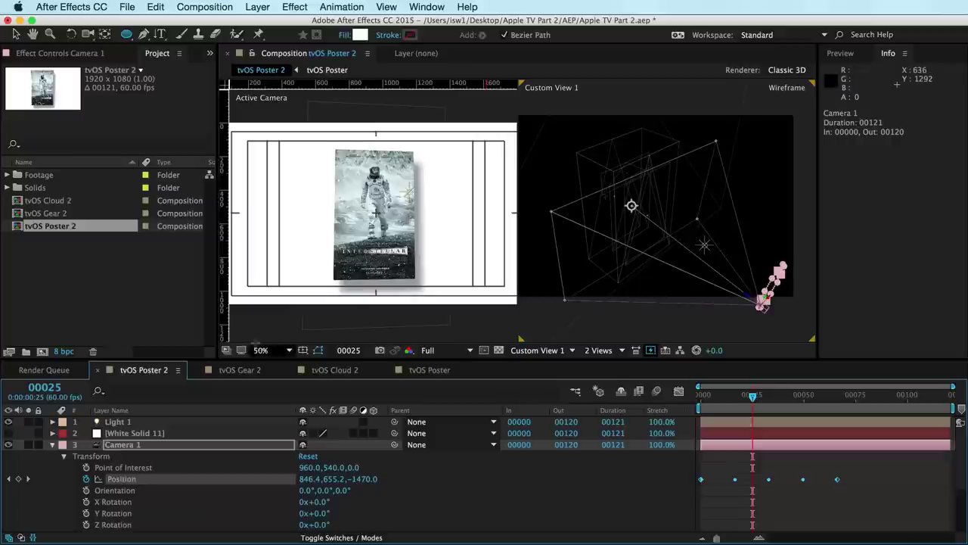
Switch Camera 1 to the 15mm lens preset in Camera Settings
{"action": "double_click", "coordinate": [97, 447]}
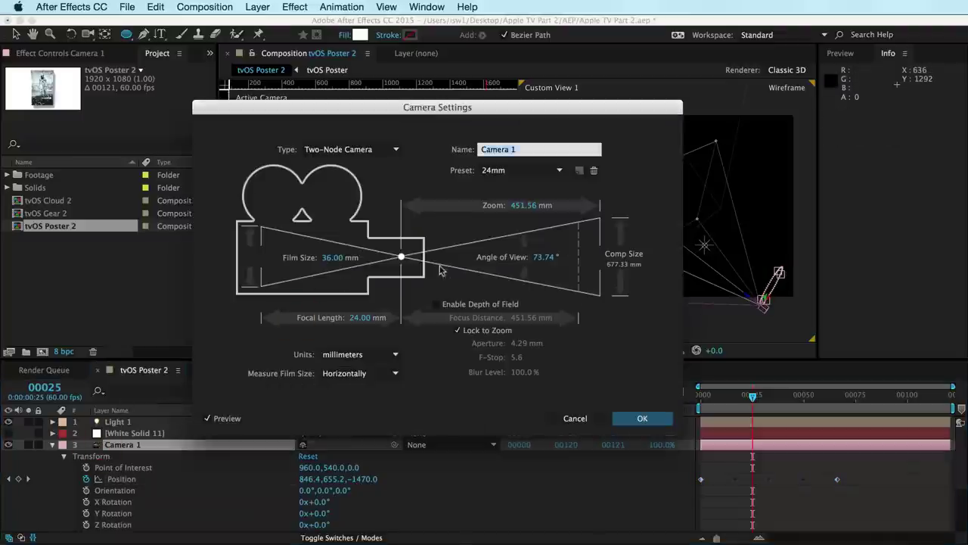
{"action": "left_click", "coordinate": [528, 170]}
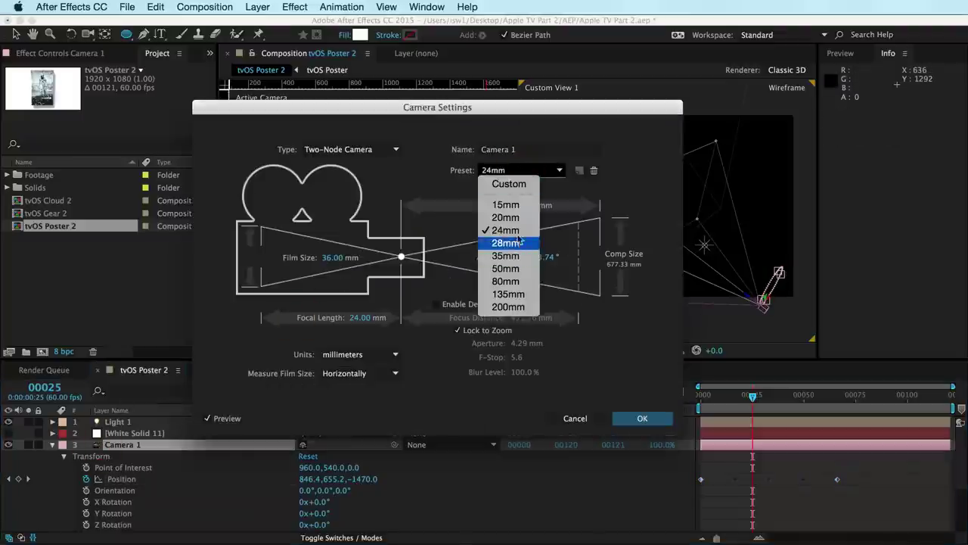
{"action": "left_click", "coordinate": [506, 205]}
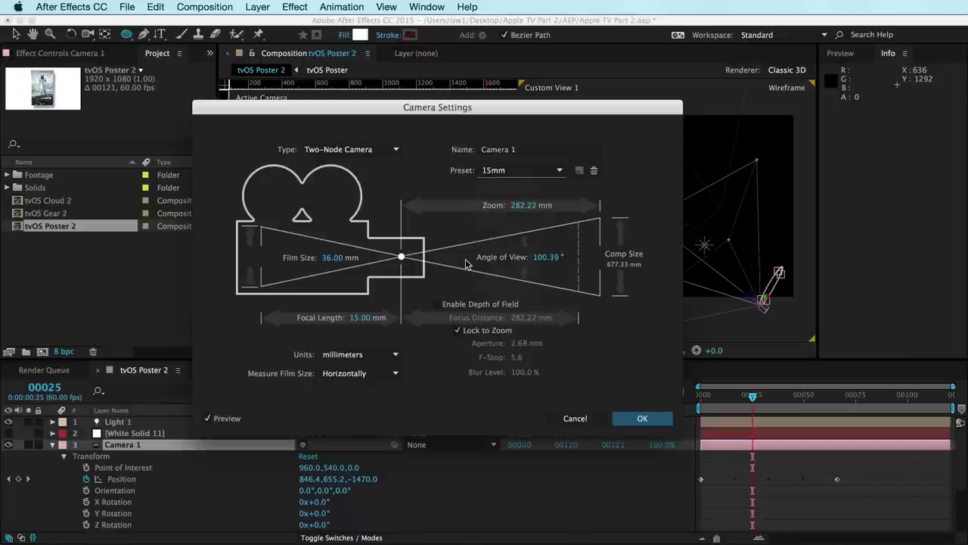
{"action": "key", "text": "Return"}
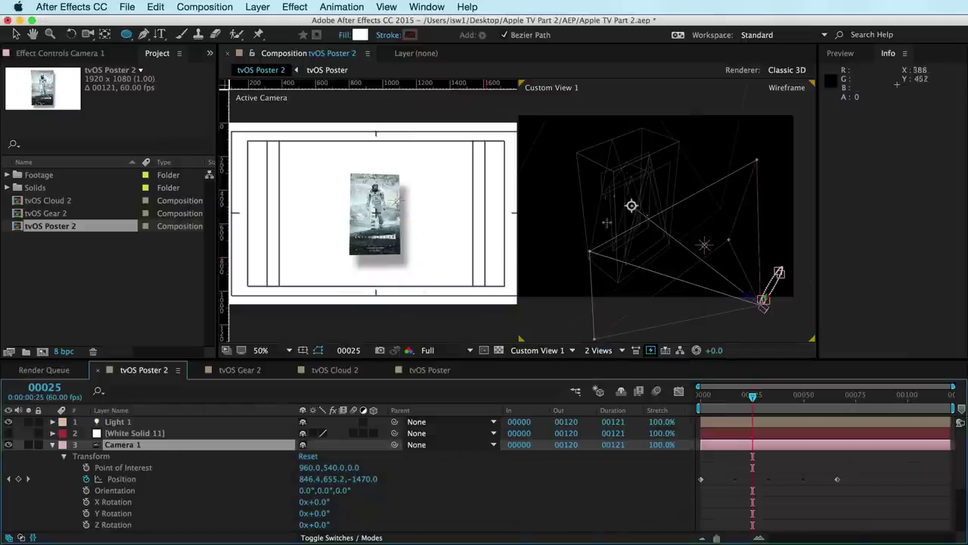
From the first frame, scrub Camera 1's Position Z to -874 and preview the orbit
{"action": "key", "text": "Home"}
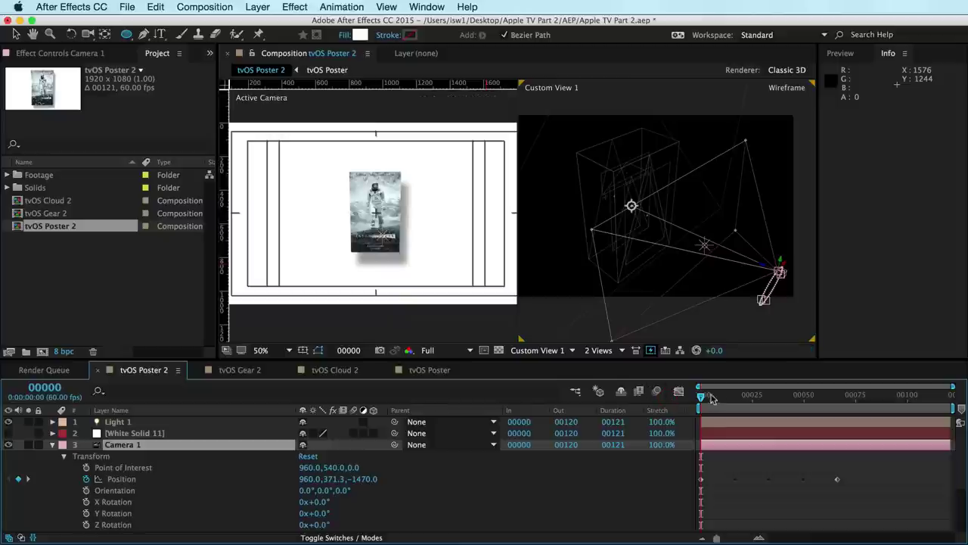
{"action": "left_click", "coordinate": [140, 482]}
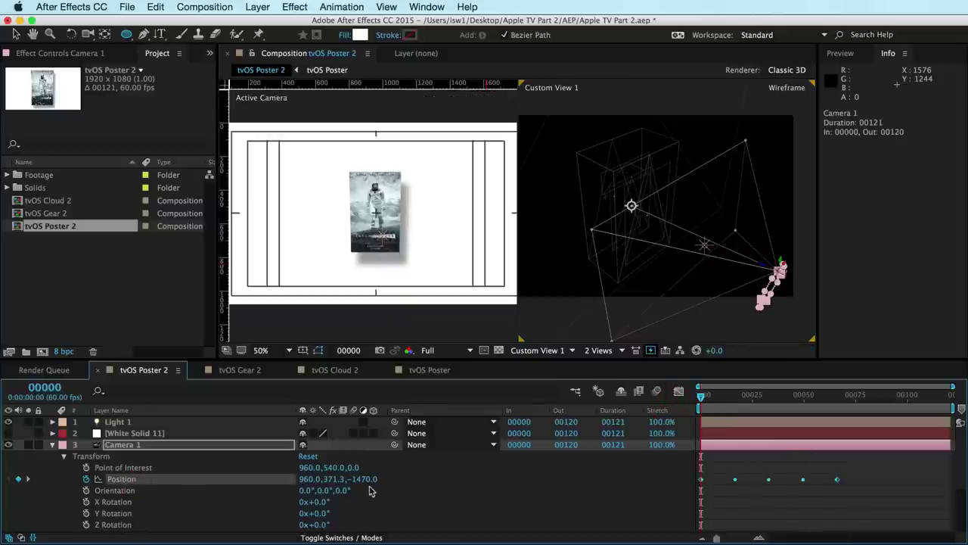
{"action": "left_click_drag", "start_coordinate": [364, 481], "coordinate": [785, 476]}
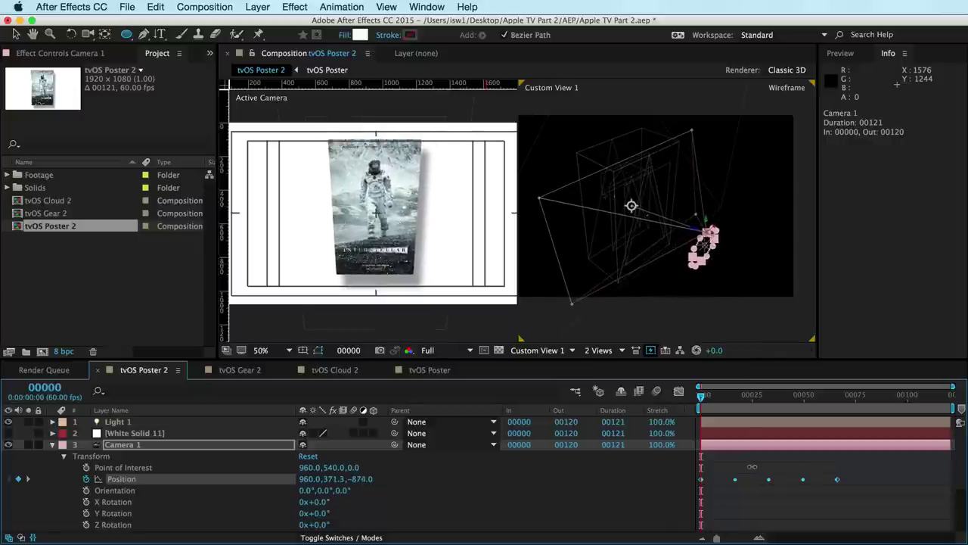
{"action": "left_click_drag", "start_coordinate": [724, 394], "coordinate": [757, 394]}
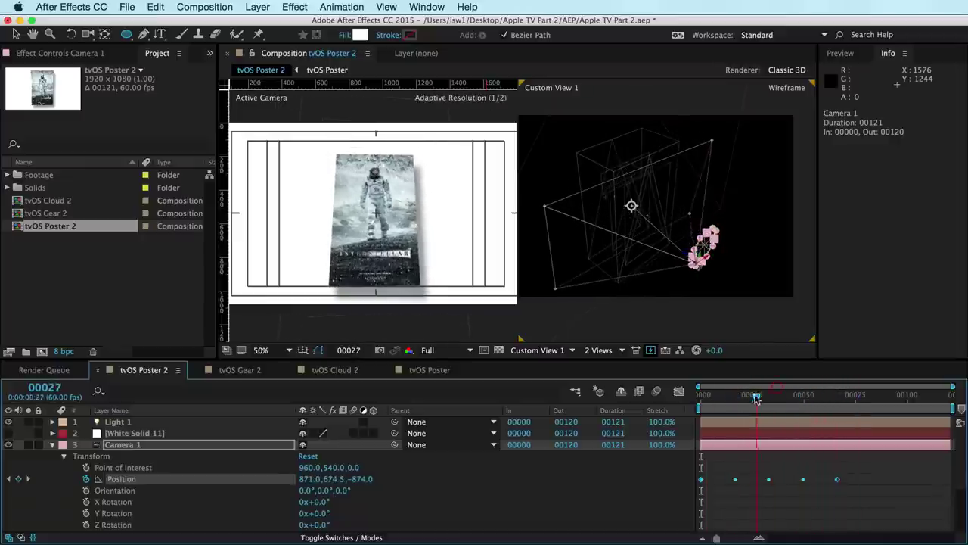
At frame 27, switch Camera 1 to the 50mm lens preset (zoom 940.74 mm)
{"action": "left_click", "coordinate": [170, 469]}
{"action": "double_click", "coordinate": [114, 445]}
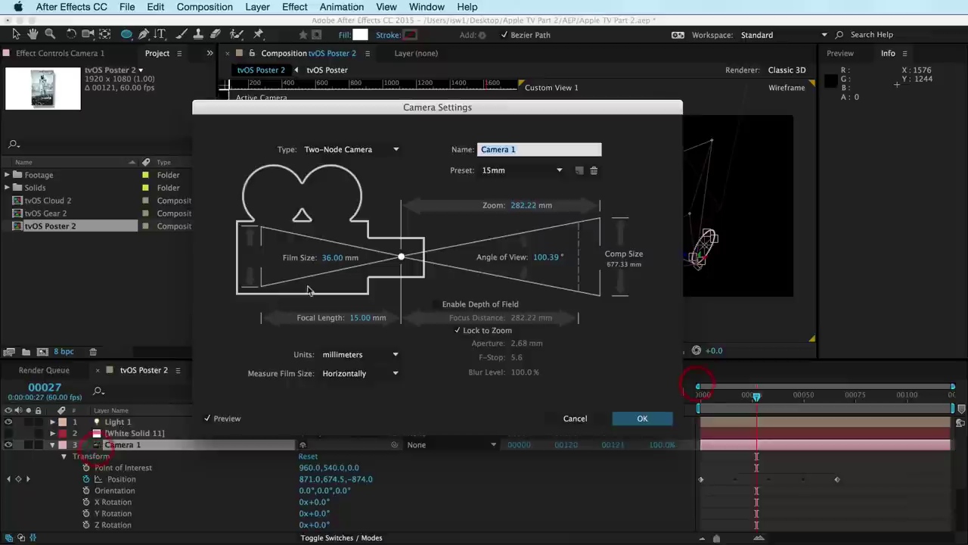
{"action": "left_click", "coordinate": [534, 170]}
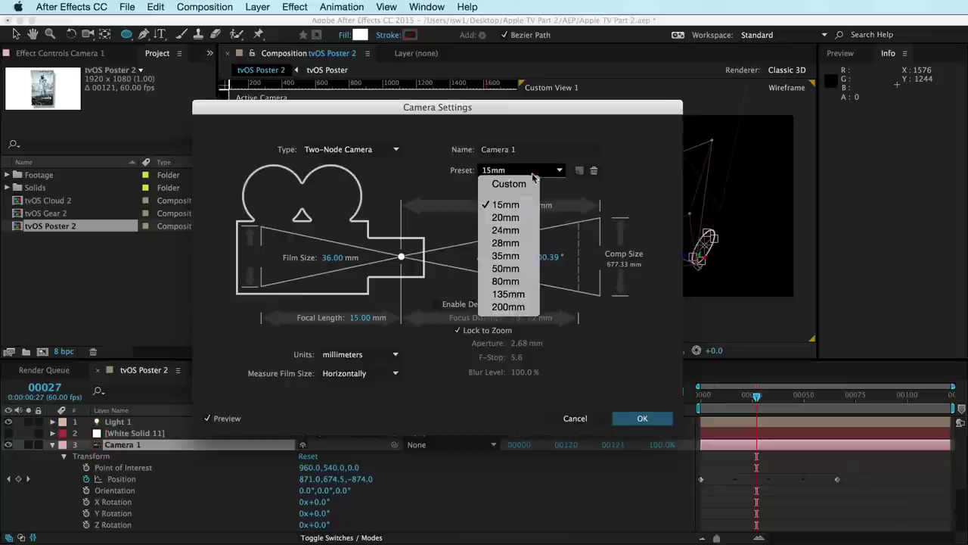
{"action": "left_click", "coordinate": [528, 270]}
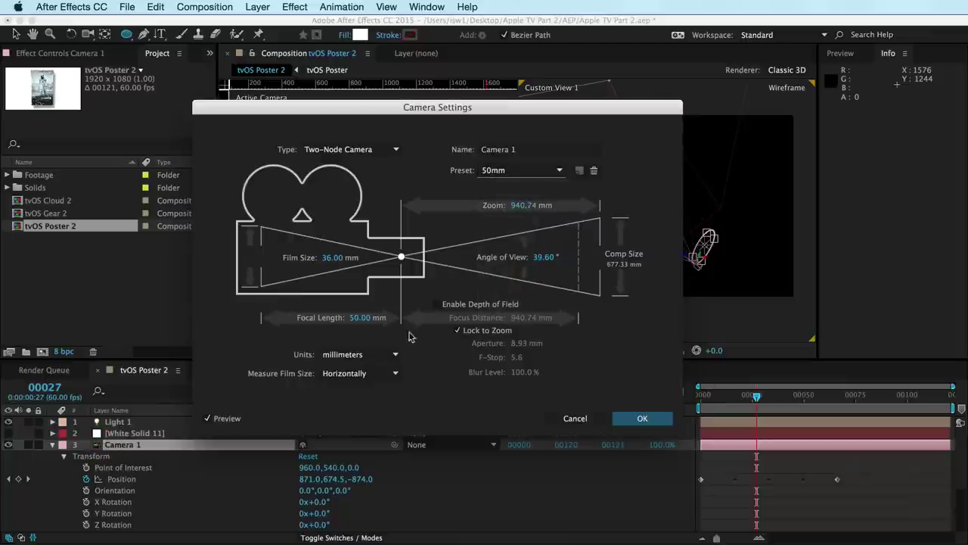
{"action": "key", "text": "Return"}
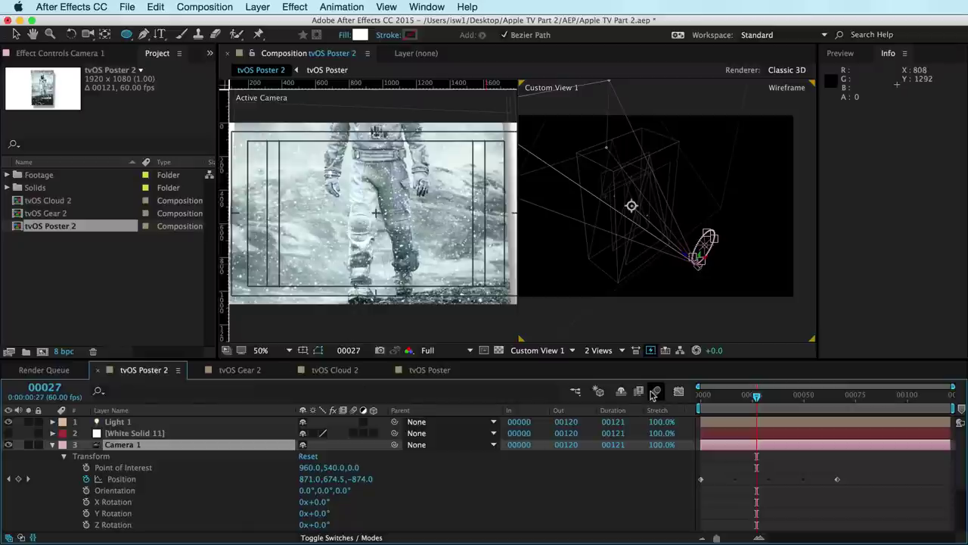
Select all Position keyframes at the start and Shift-scrub Z back to -2857
{"action": "key", "text": "Home"}
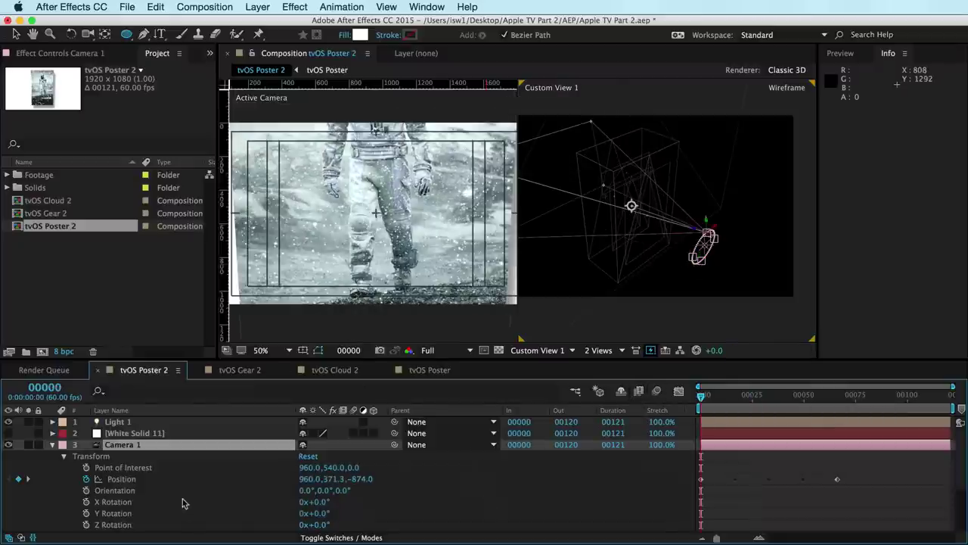
{"action": "left_click", "coordinate": [123, 479]}
{"action": "left_click_drag", "start_coordinate": [356, 475], "coordinate": [246, 497]}
{"action": "key", "text": "shift"}
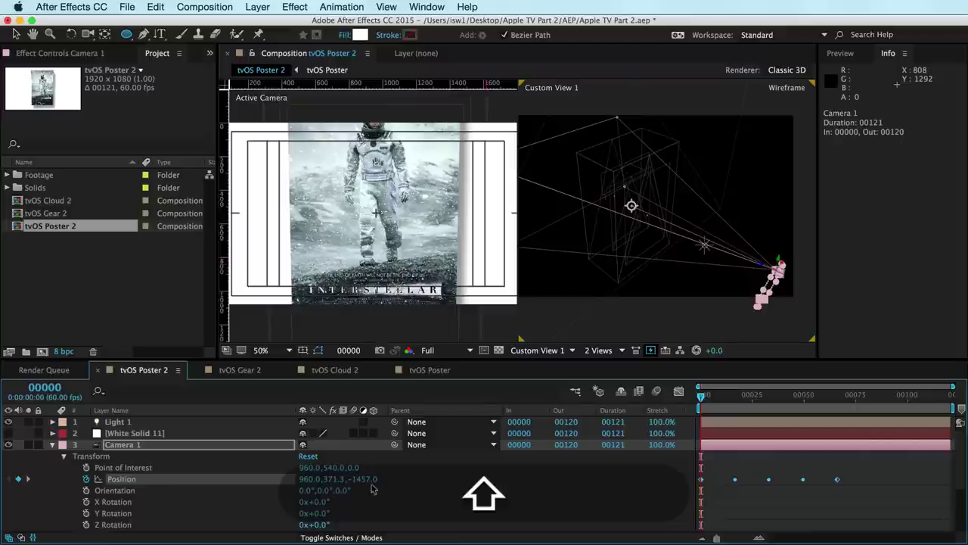
{"action": "left_click_drag", "start_coordinate": [366, 481], "coordinate": [276, 483]}
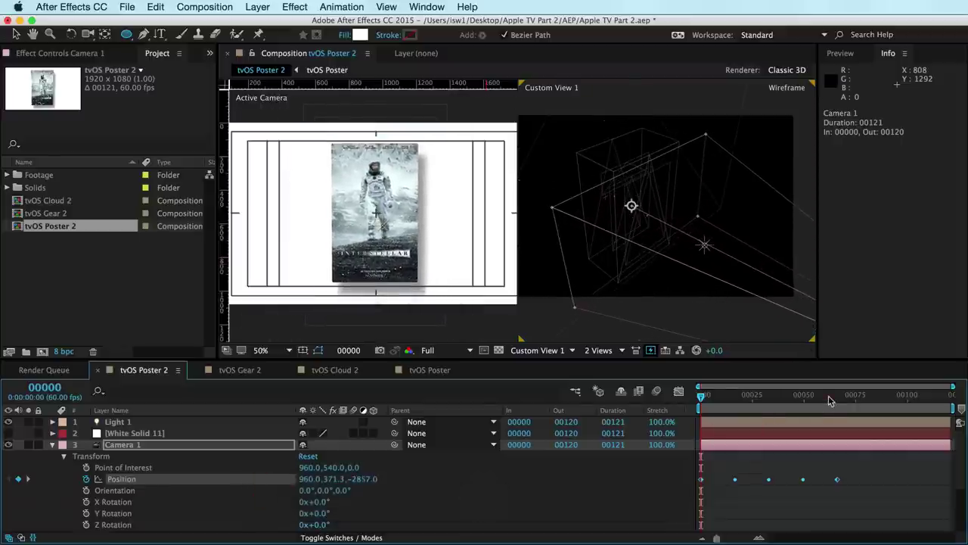
From frame 66, RAM-preview the camera move, then scrub through it to check
{"action": "left_click", "coordinate": [837, 399]}
{"action": "key", "text": "KP_0"}
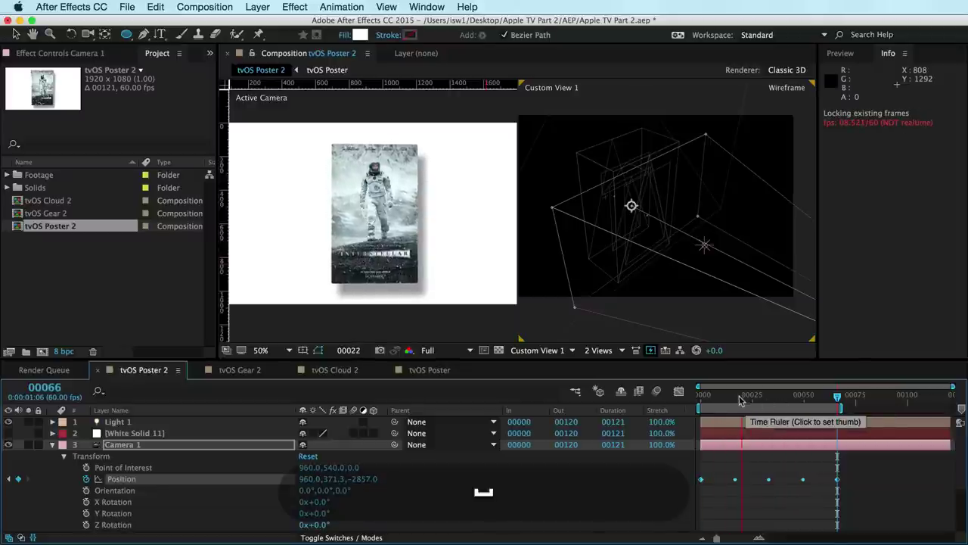
{"action": "key", "text": "space"}
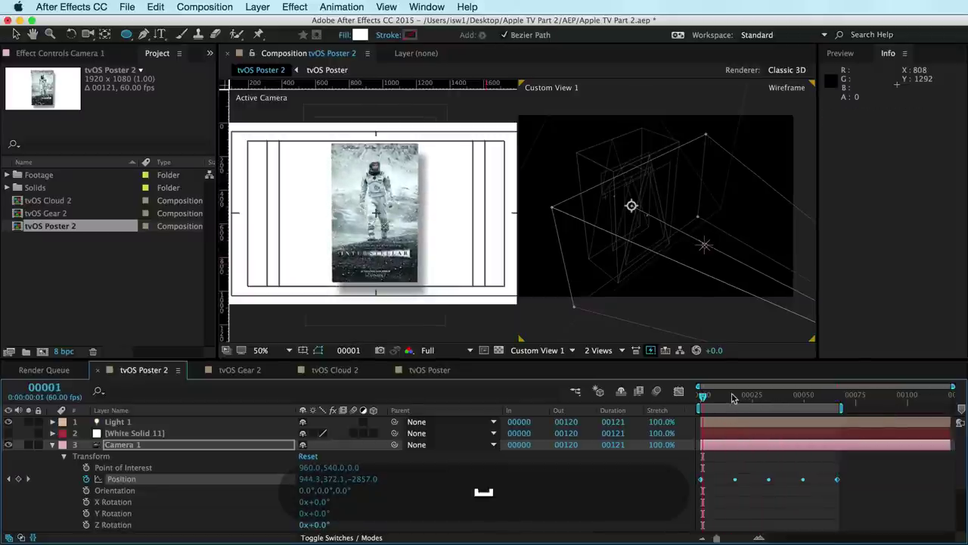
{"action": "mouse_move", "coordinate": [731, 397]}
{"action": "left_mouse_down"}
{"action": "mouse_move", "coordinate": [823, 397]}
{"action": "mouse_move", "coordinate": [748, 397]}
{"action": "left_mouse_up"}
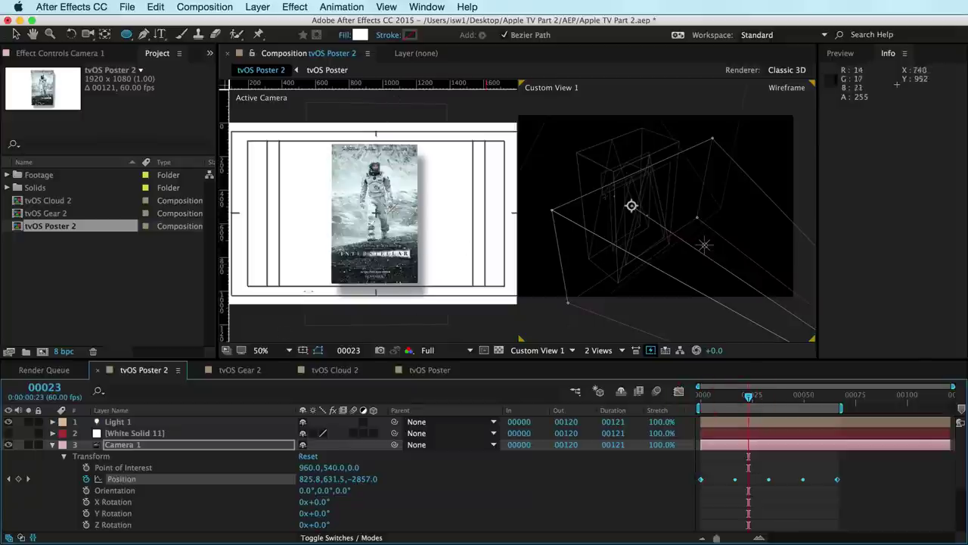
Show title/action safe guides in both views, make Active Camera the active view, and hide rulers
{"action": "left_click", "coordinate": [301, 351]}
{"action": "left_click", "coordinate": [304, 363]}
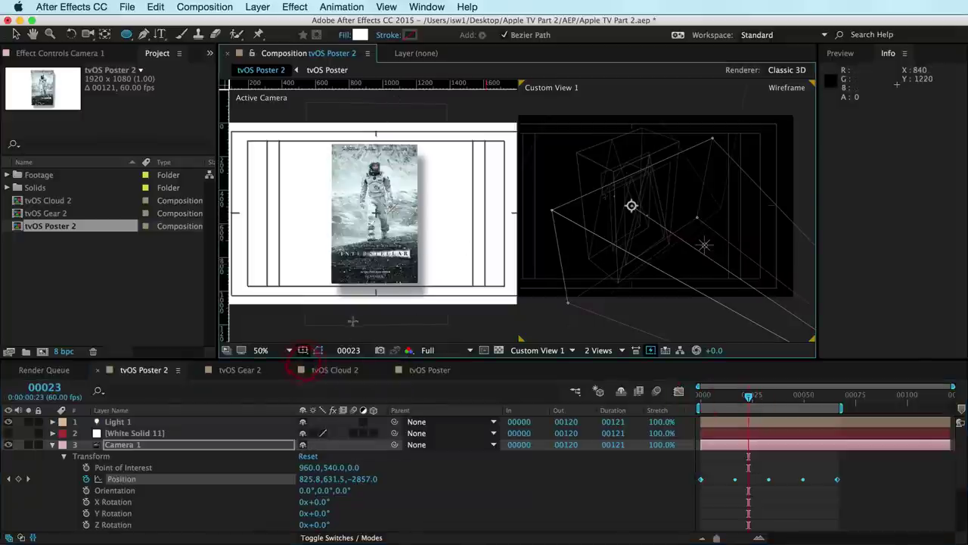
{"action": "left_click", "coordinate": [364, 302]}
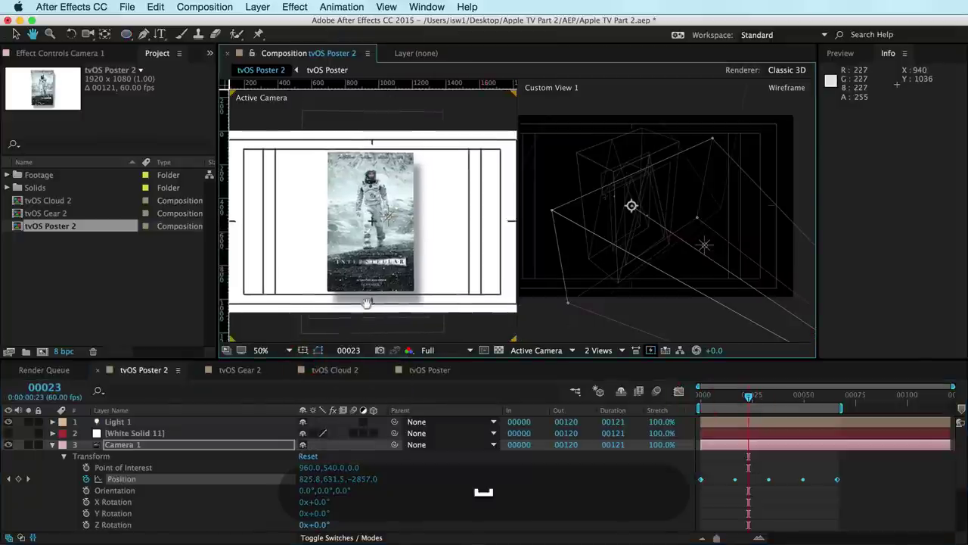
{"action": "left_click", "coordinate": [303, 350]}
{"action": "left_click", "coordinate": [310, 363]}
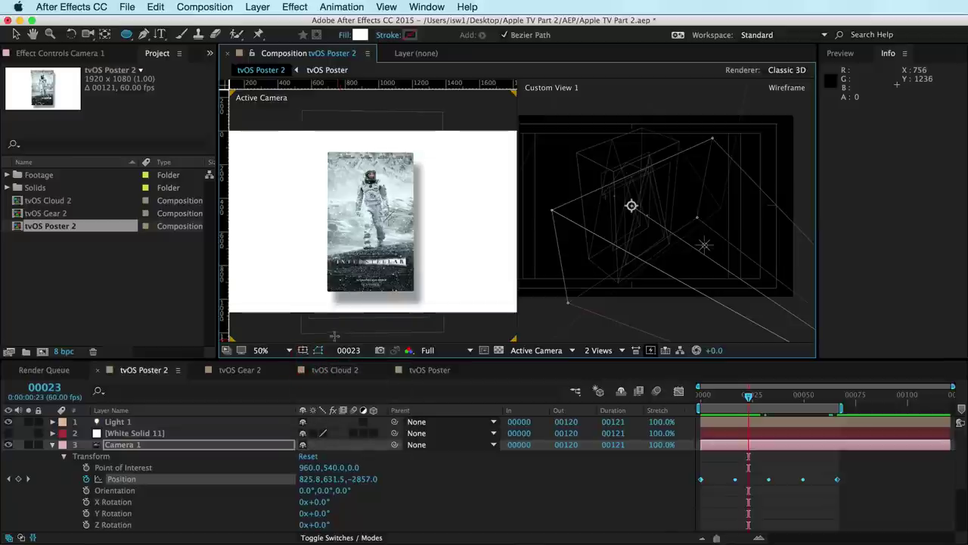
{"action": "key", "text": "super+r"}
{"action": "left_click_drag", "start_coordinate": [412, 236], "coordinate": [480, 237]}
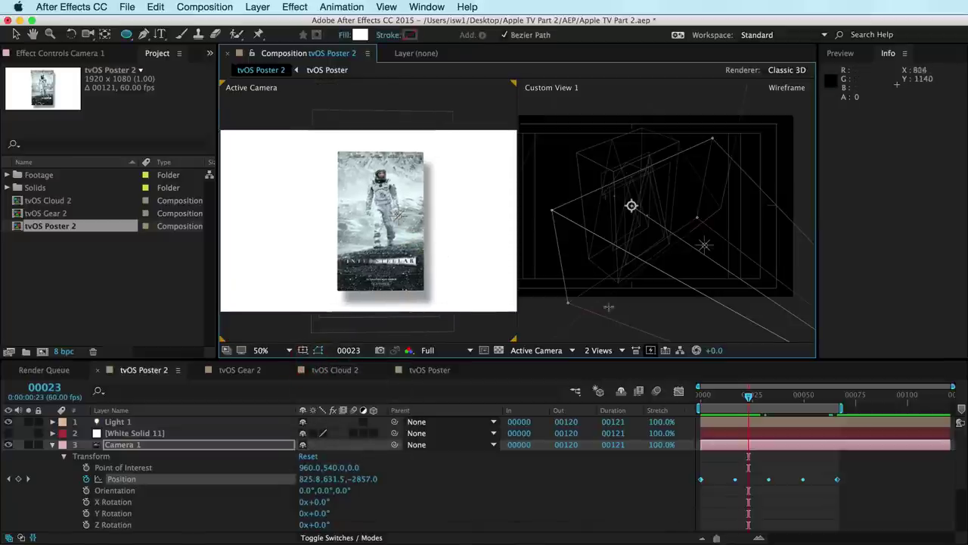
Switch the viewer to 1 View showing Active Camera with Fast Previews Off (Final Quality)
{"action": "left_click", "coordinate": [614, 351]}
{"action": "left_click", "coordinate": [610, 363]}
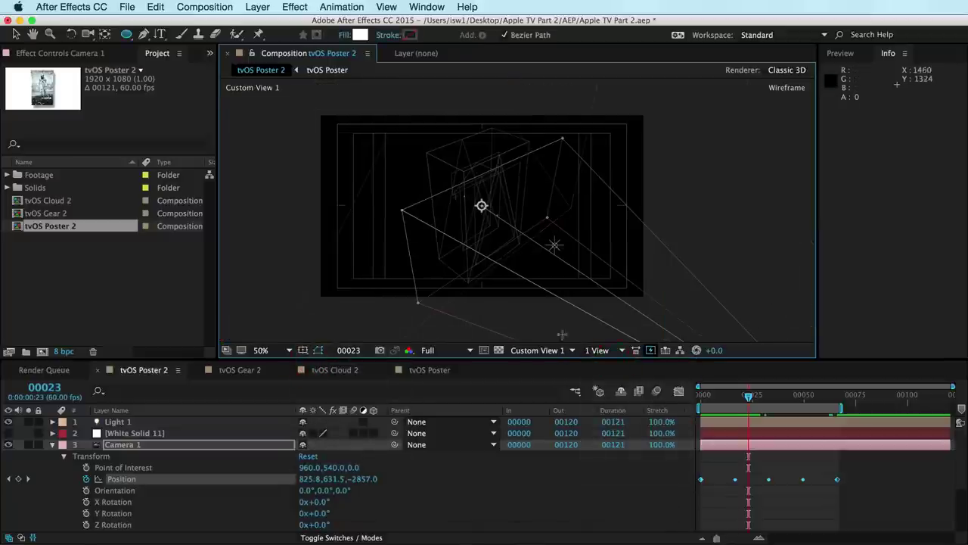
{"action": "left_click", "coordinate": [550, 350]}
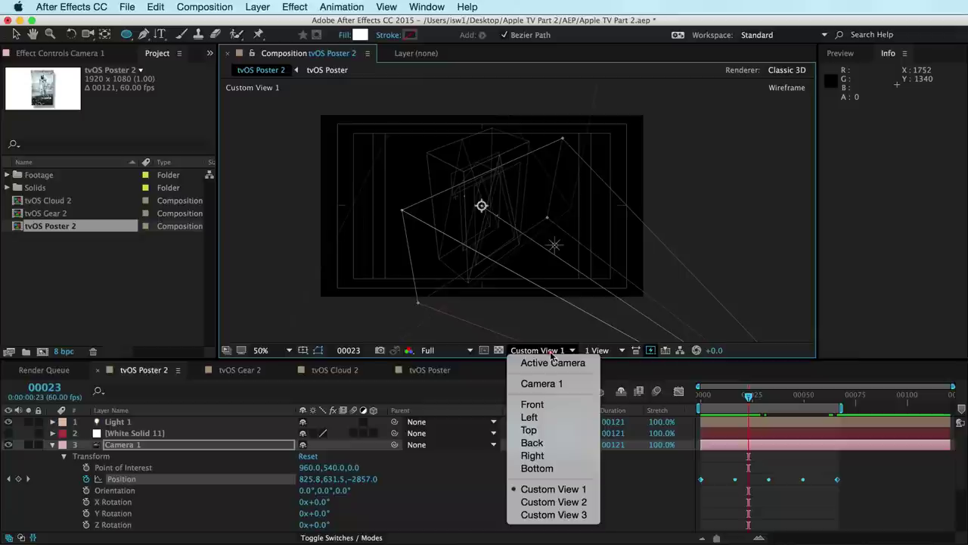
{"action": "left_click", "coordinate": [551, 364]}
{"action": "left_click", "coordinate": [651, 351]}
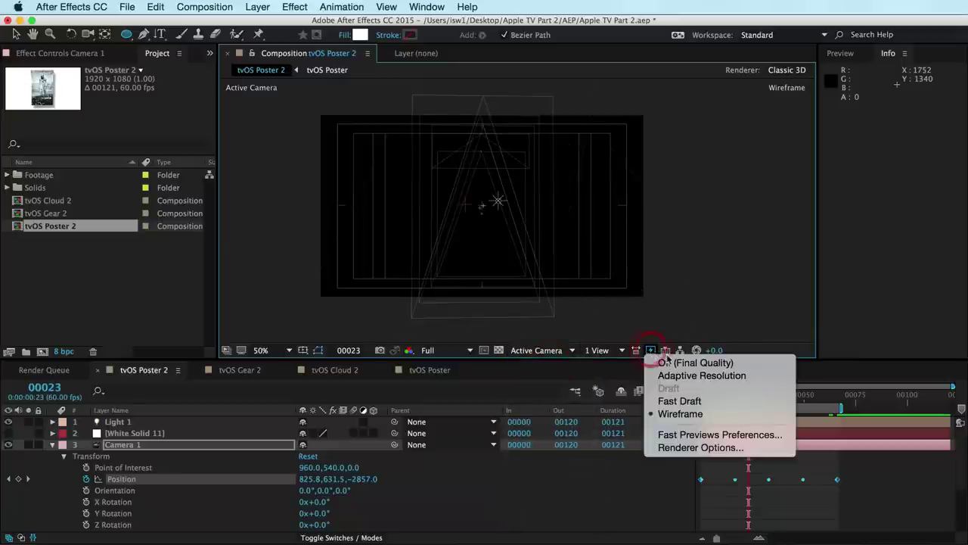
{"action": "left_click", "coordinate": [670, 364]}
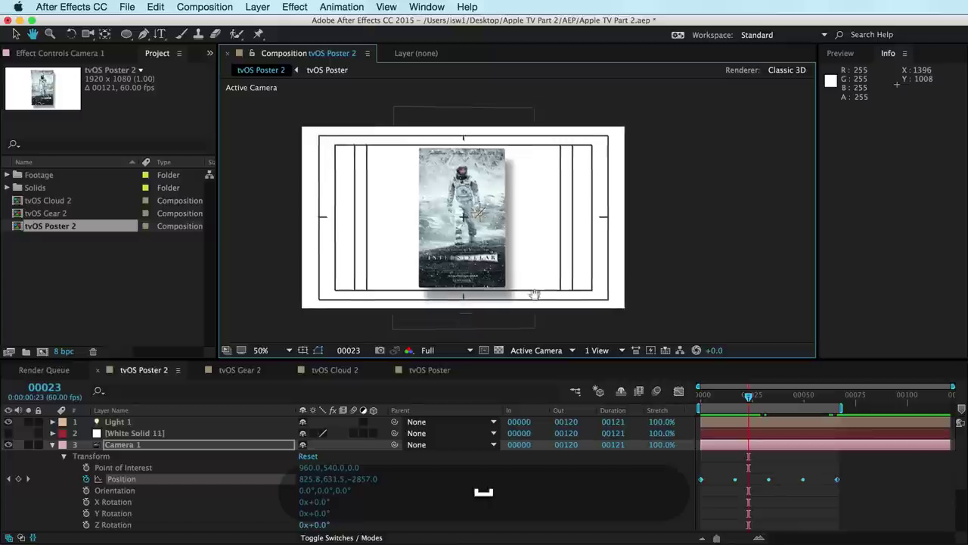
Turn off the title/action safe guides and fit the composition to the view with Shift+/
{"action": "left_click", "coordinate": [534, 292]}
{"action": "left_click", "coordinate": [302, 350]}
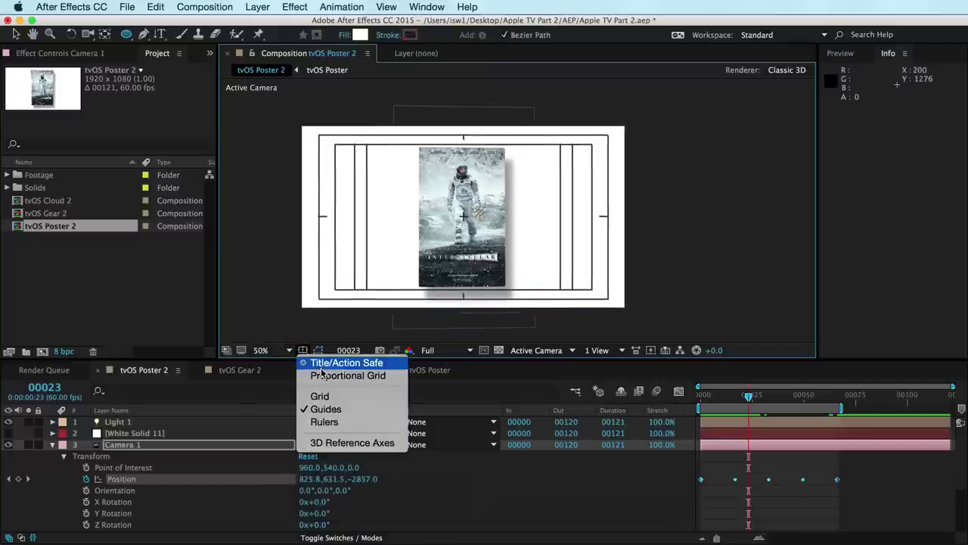
{"action": "left_click", "coordinate": [321, 367]}
{"action": "left_click", "coordinate": [400, 302]}
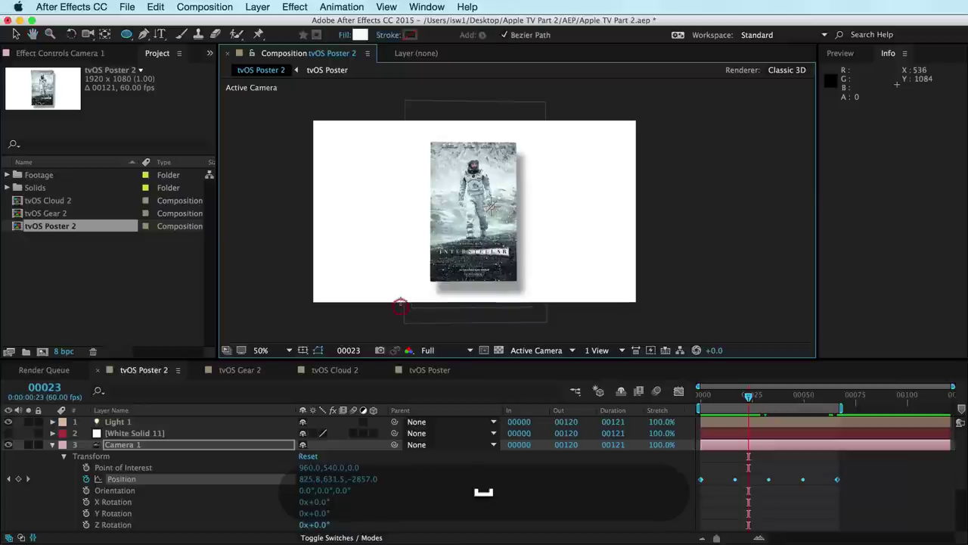
{"action": "key", "text": "shift+slash"}
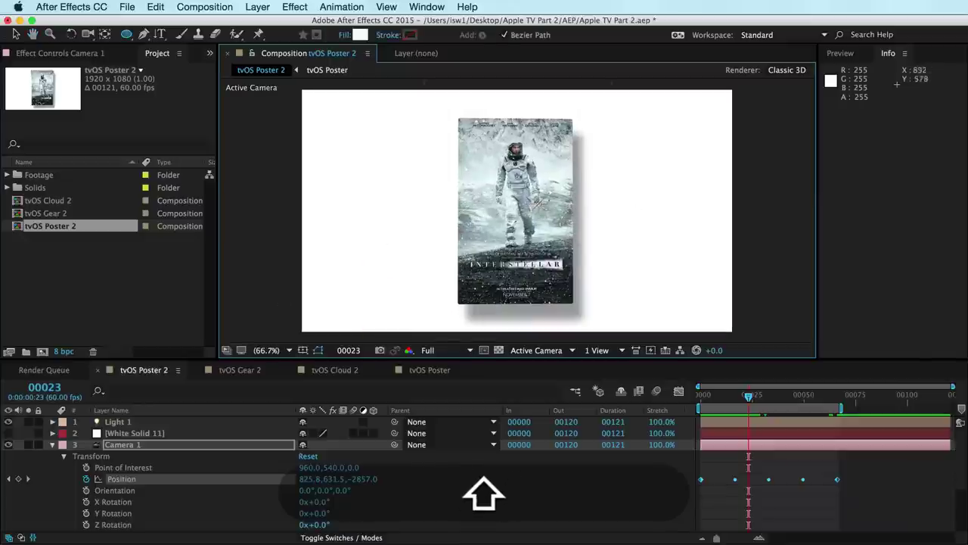
{"action": "key", "text": "0"}
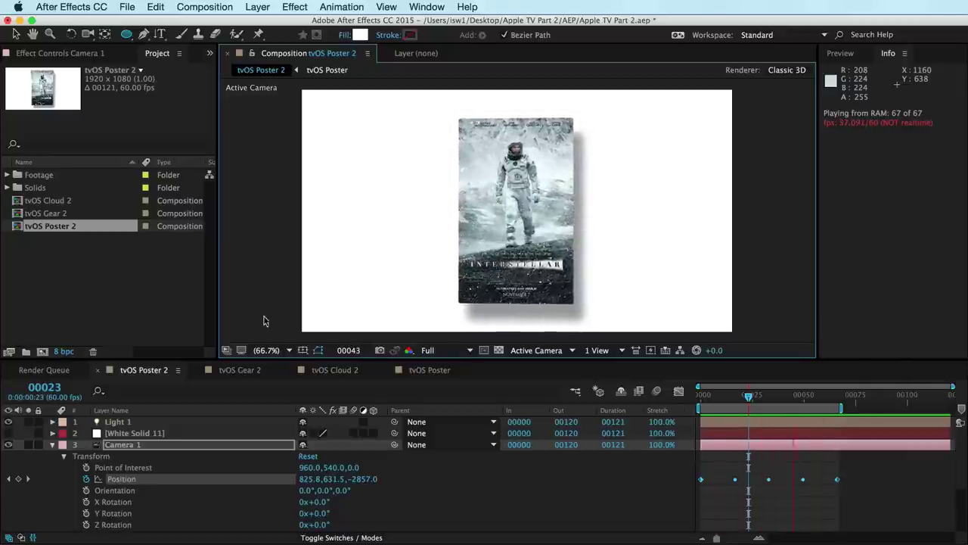
{"action": "key", "text": "space"}
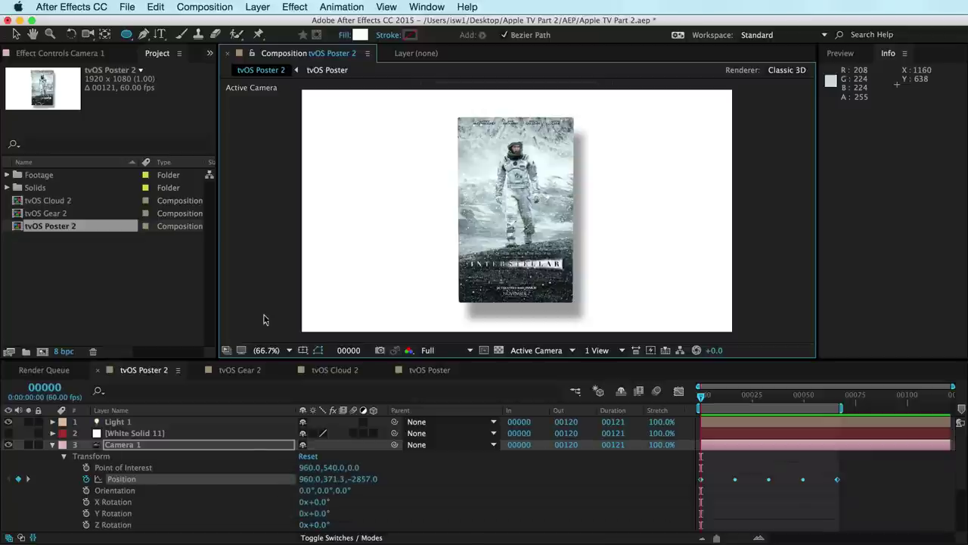
{"action": "key", "text": "super+Tab"}
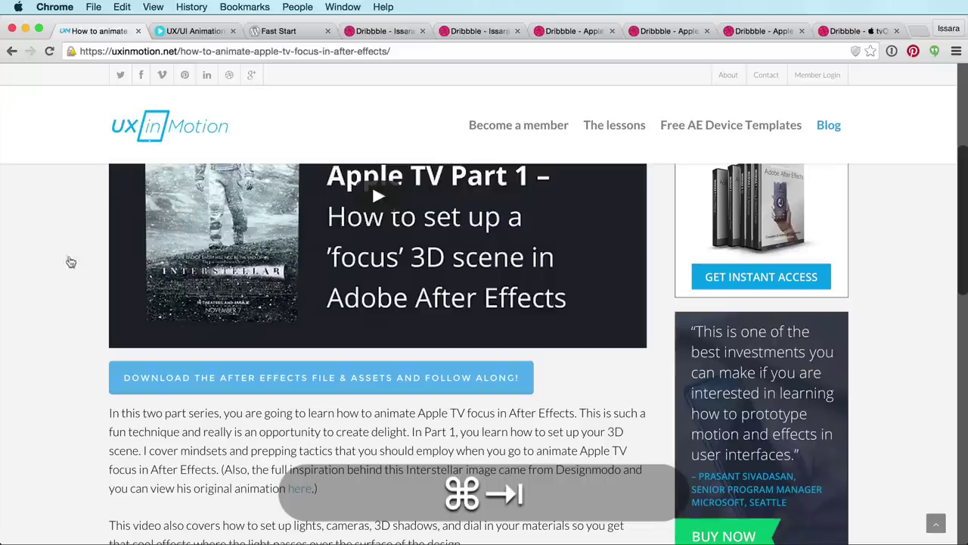
{"action": "left_click", "coordinate": [185, 31]}
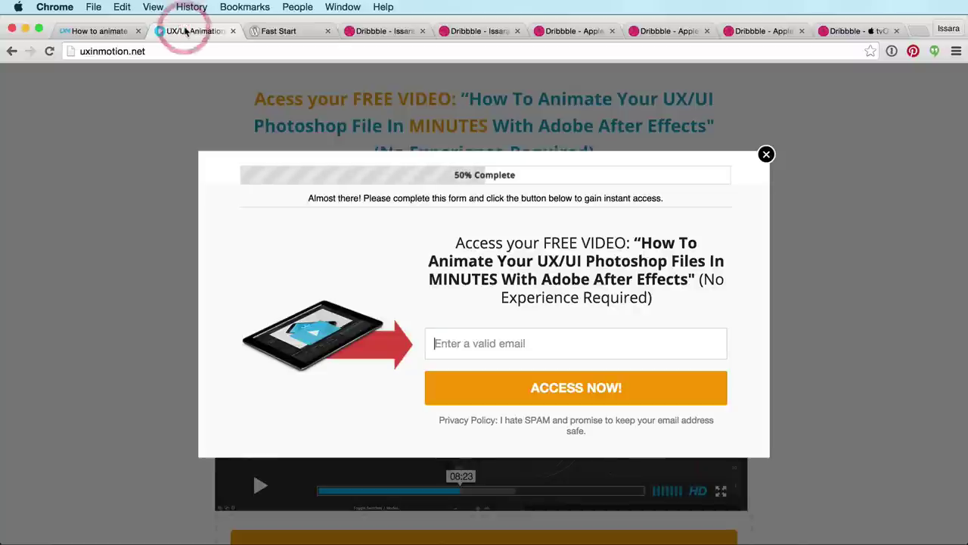
{"action": "key", "text": "super+Tab"}
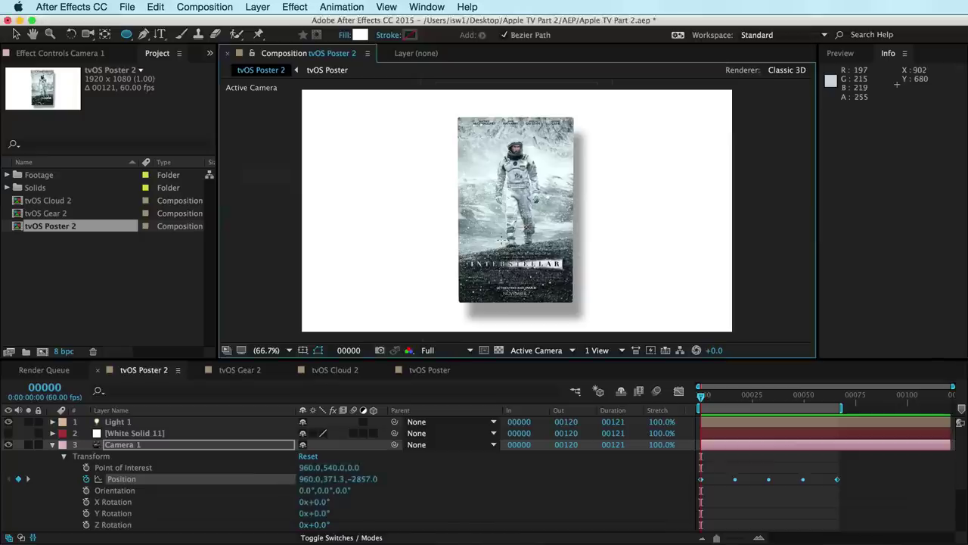
{"action": "key", "text": "shift+super"}
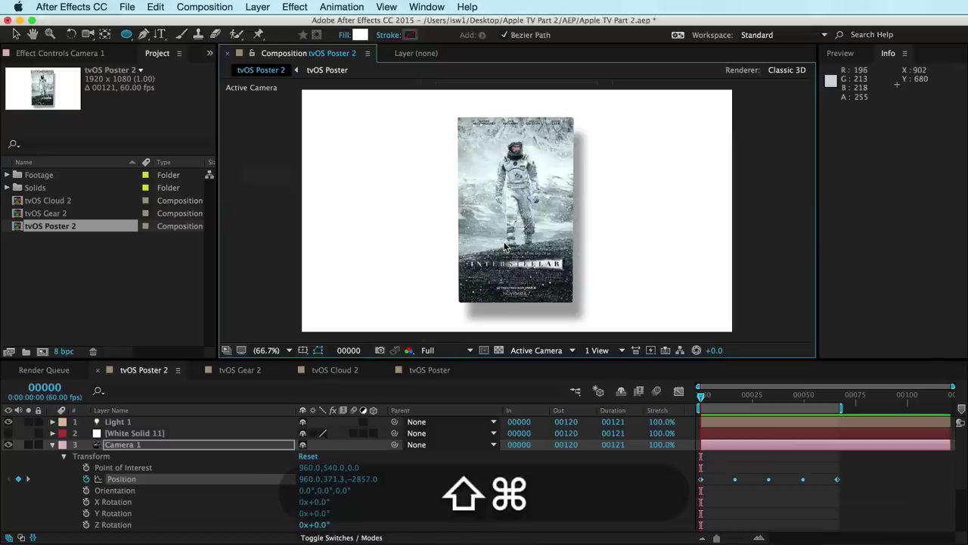